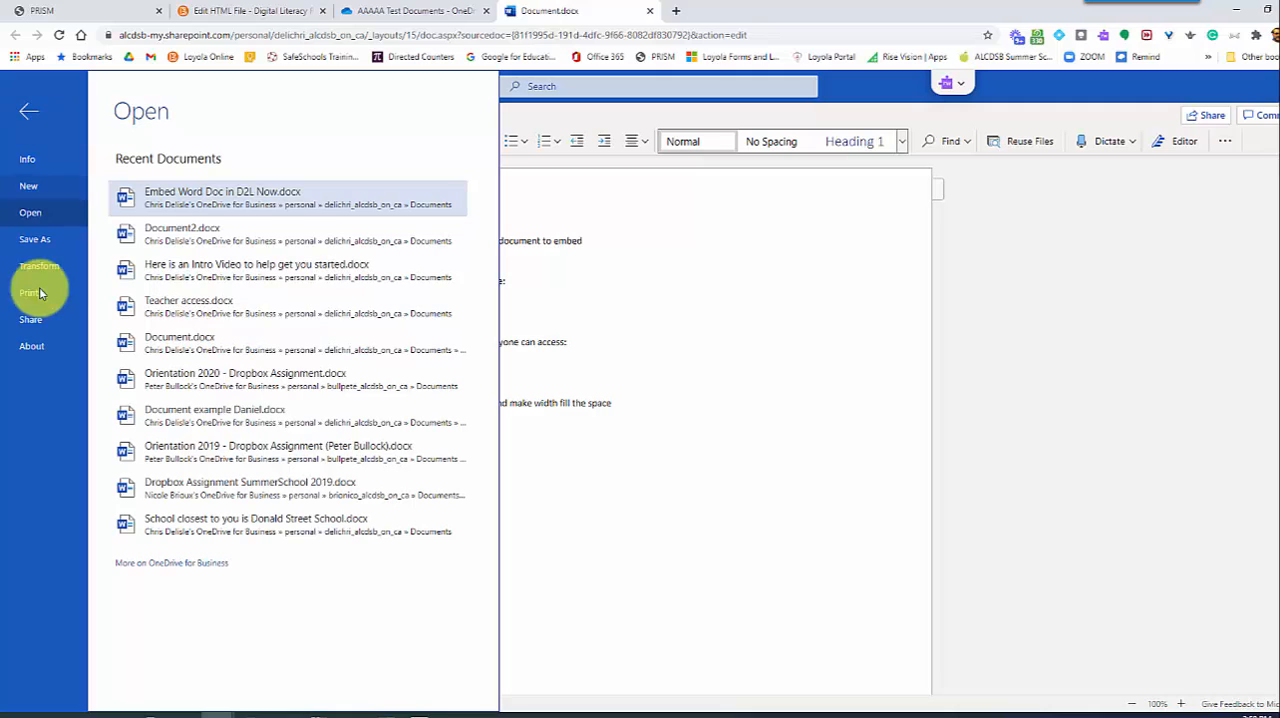
Generate the embed code for the Word document and copy it with the default size and interaction settings
click(25, 320)
click(199, 226)
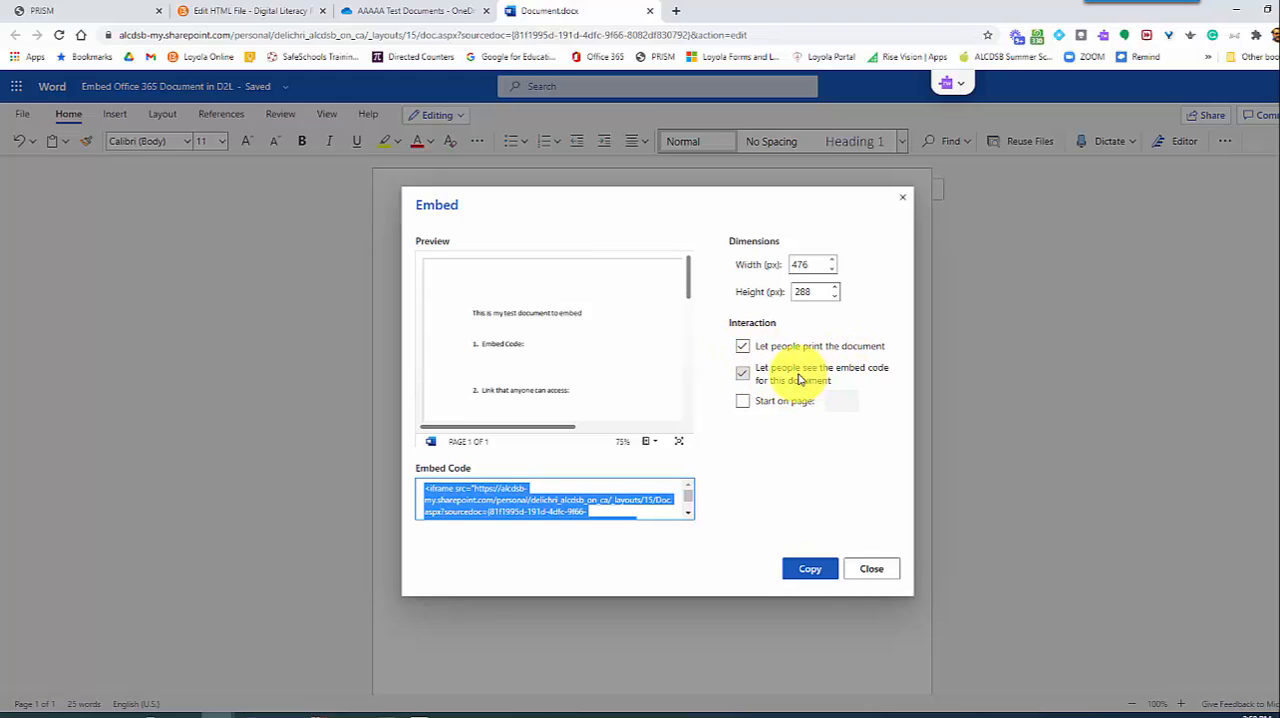
click(812, 568)
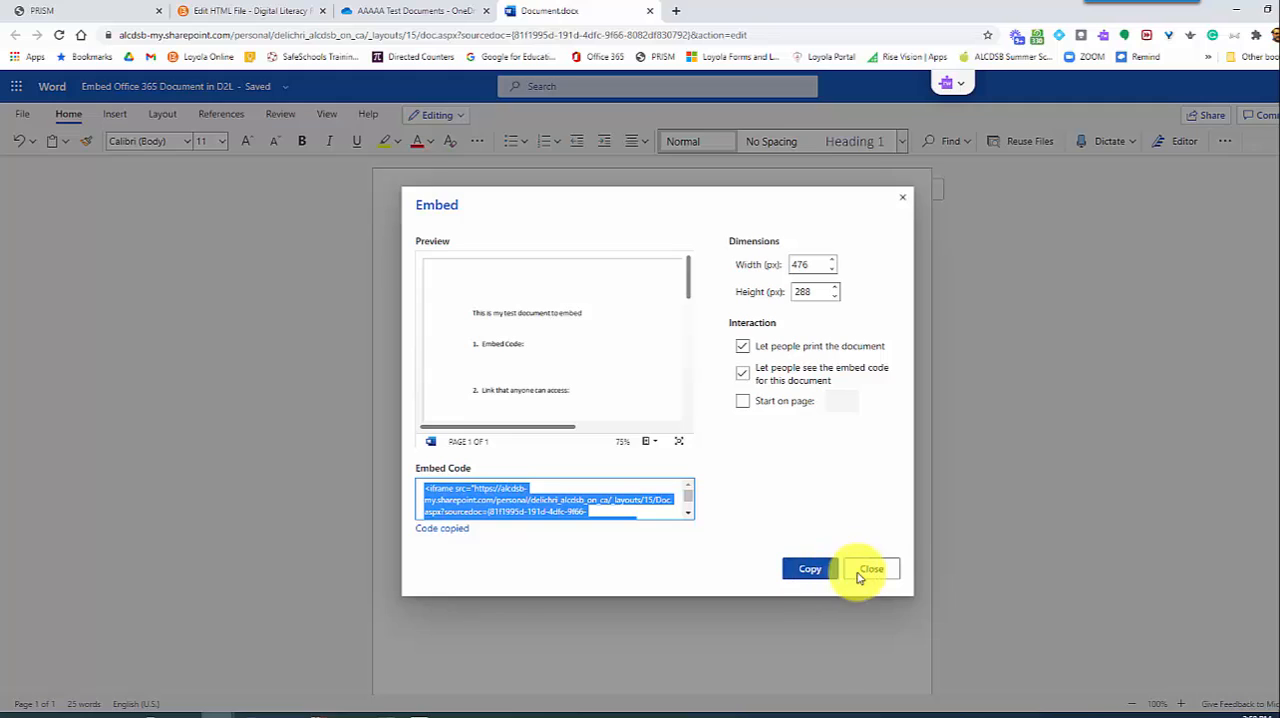
click(858, 577)
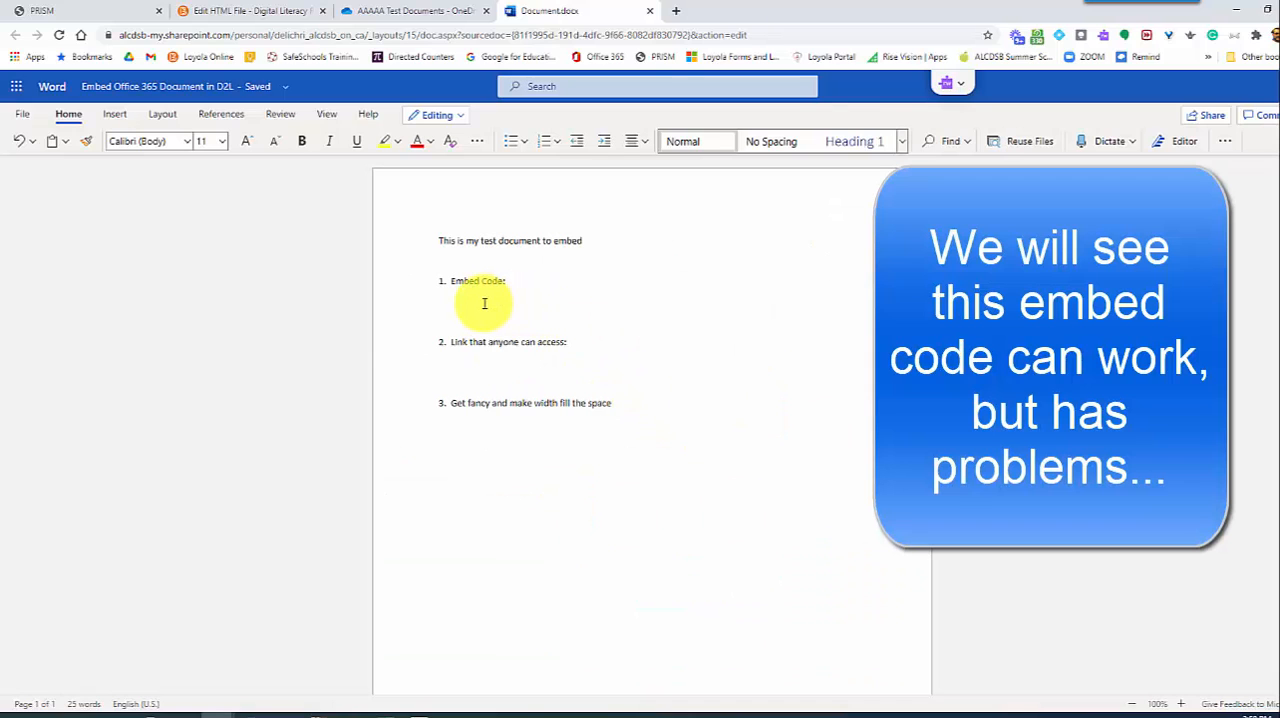
Paste the embed code under item 1, "Embed Code:", and highlight its source URL up to the closing brace in yellow
key(ctrl+v)
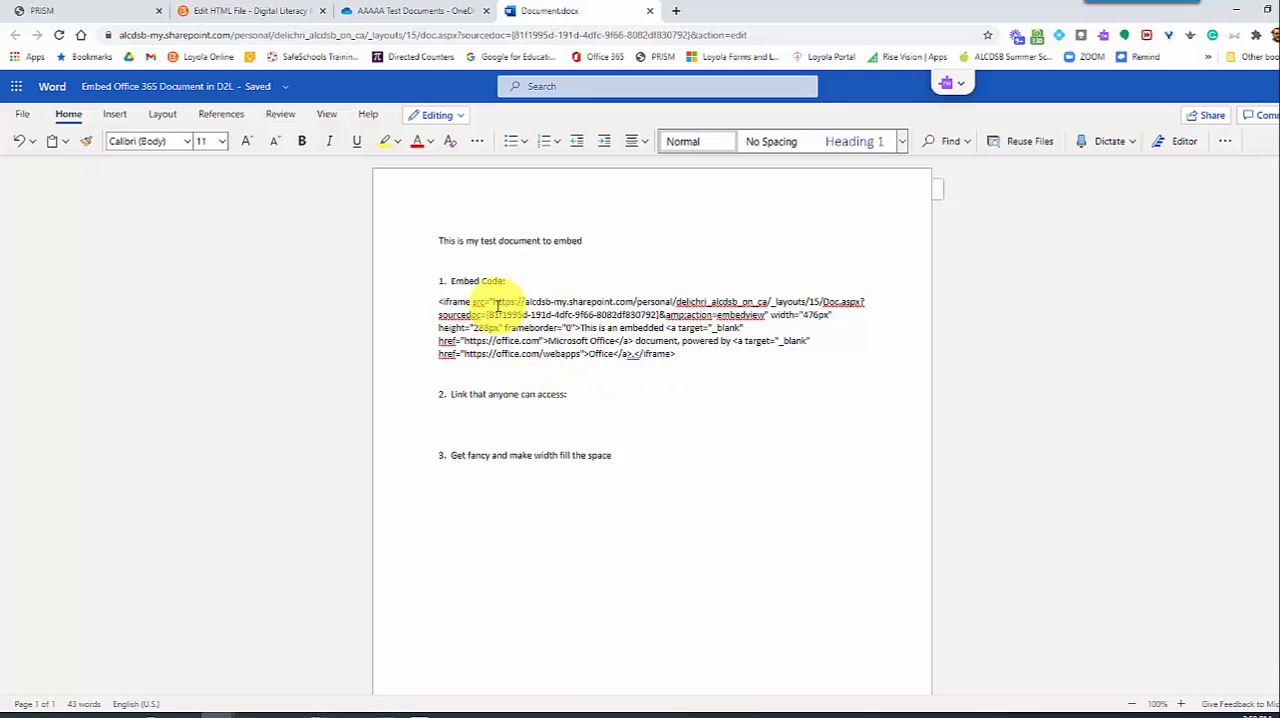
drag(475, 293, 653, 301)
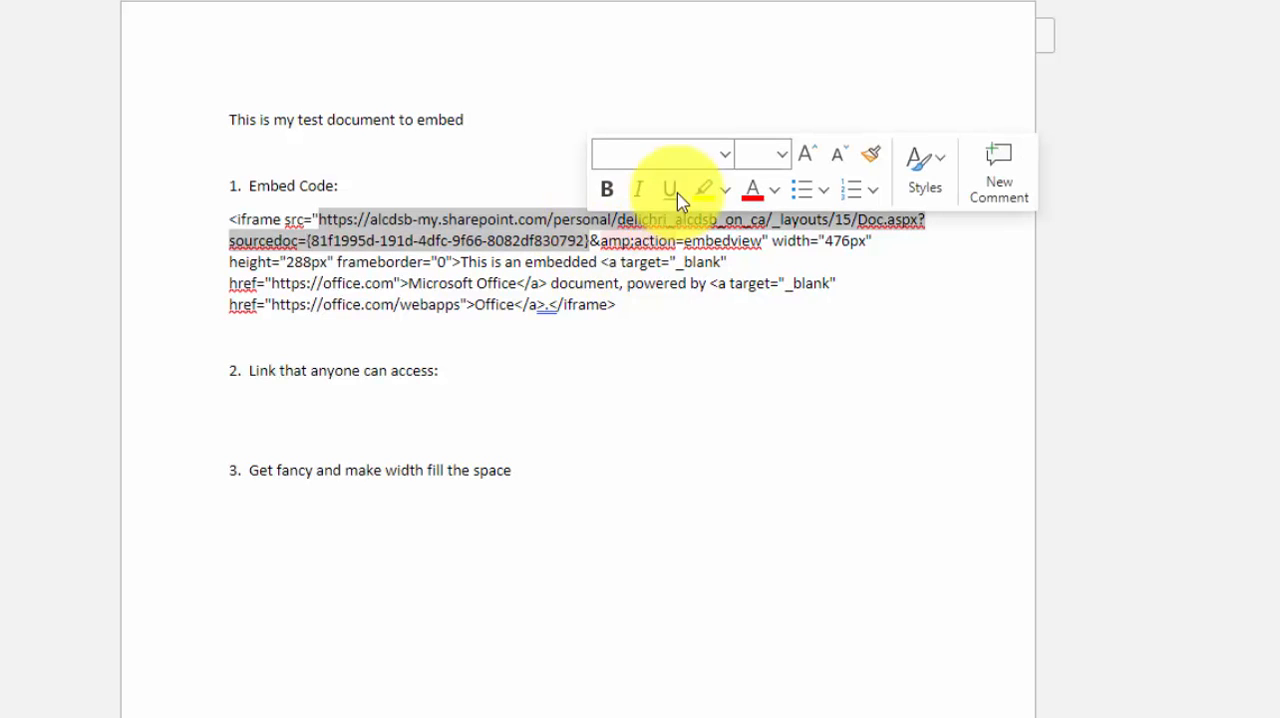
click(705, 192)
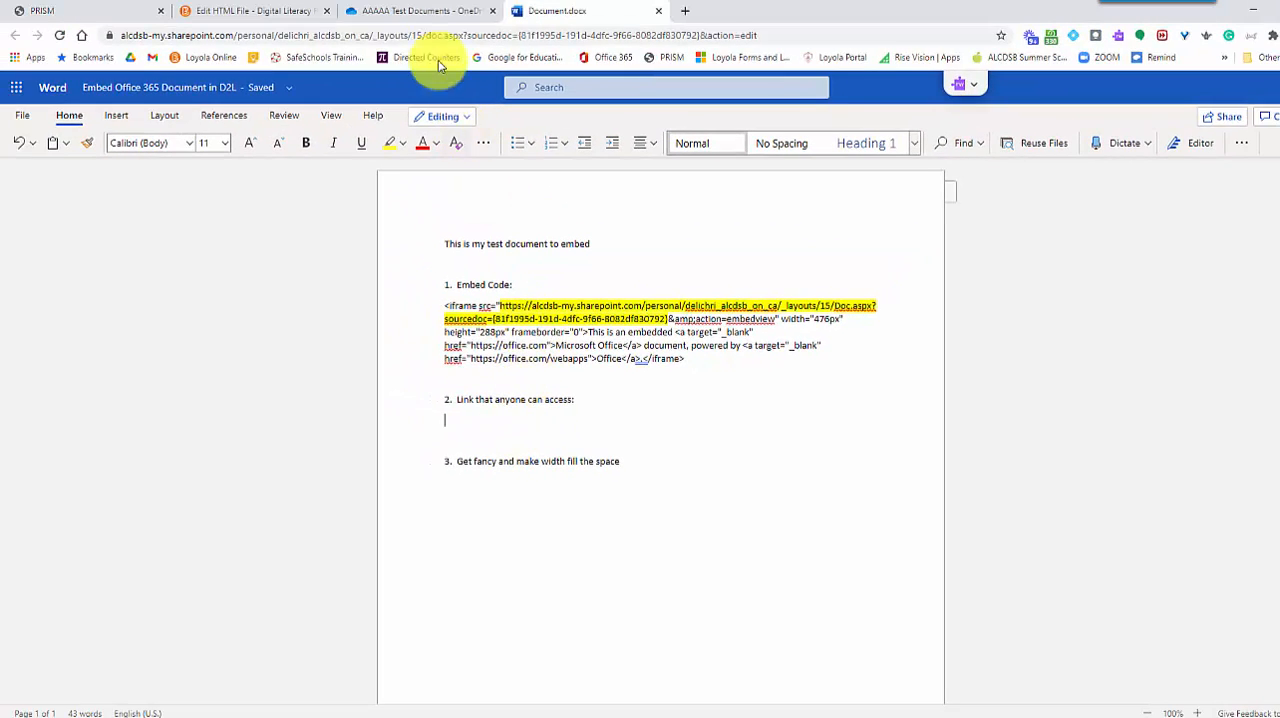
In OneDrive, copy the document's sharing link for anyone with editing disallowed, and paste it under item 2 of the Word document
click(418, 12)
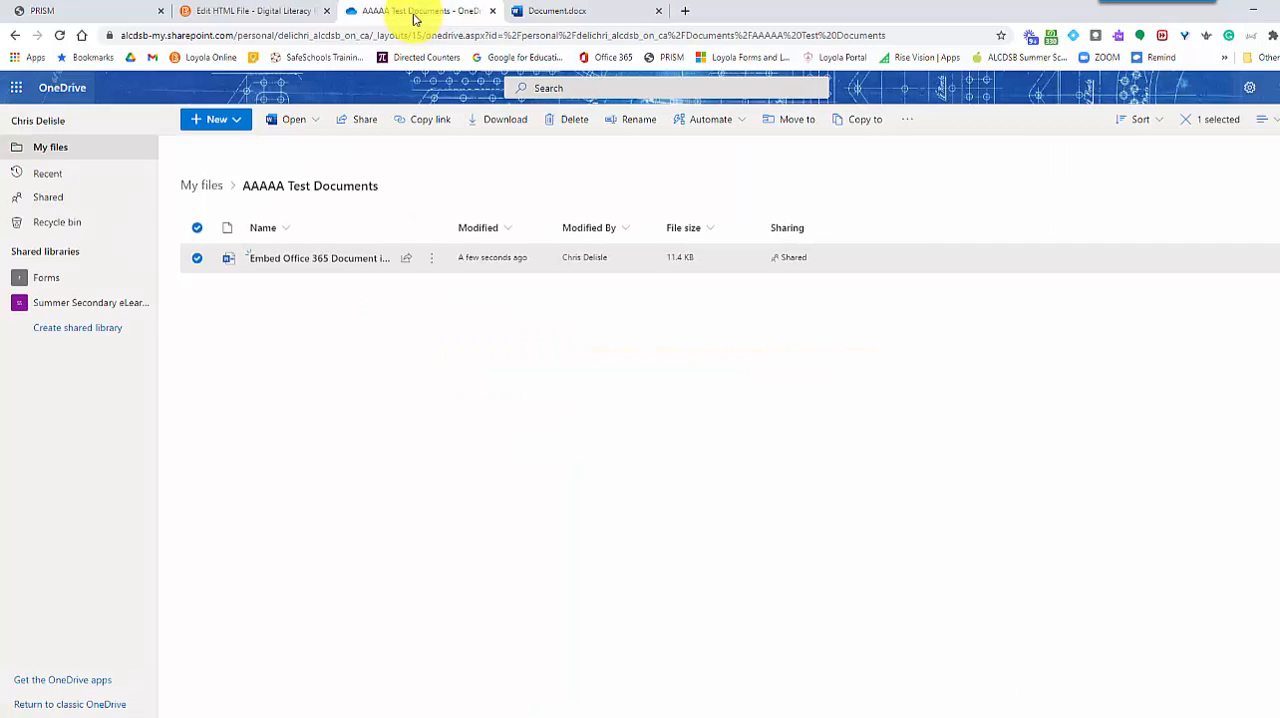
click(197, 259)
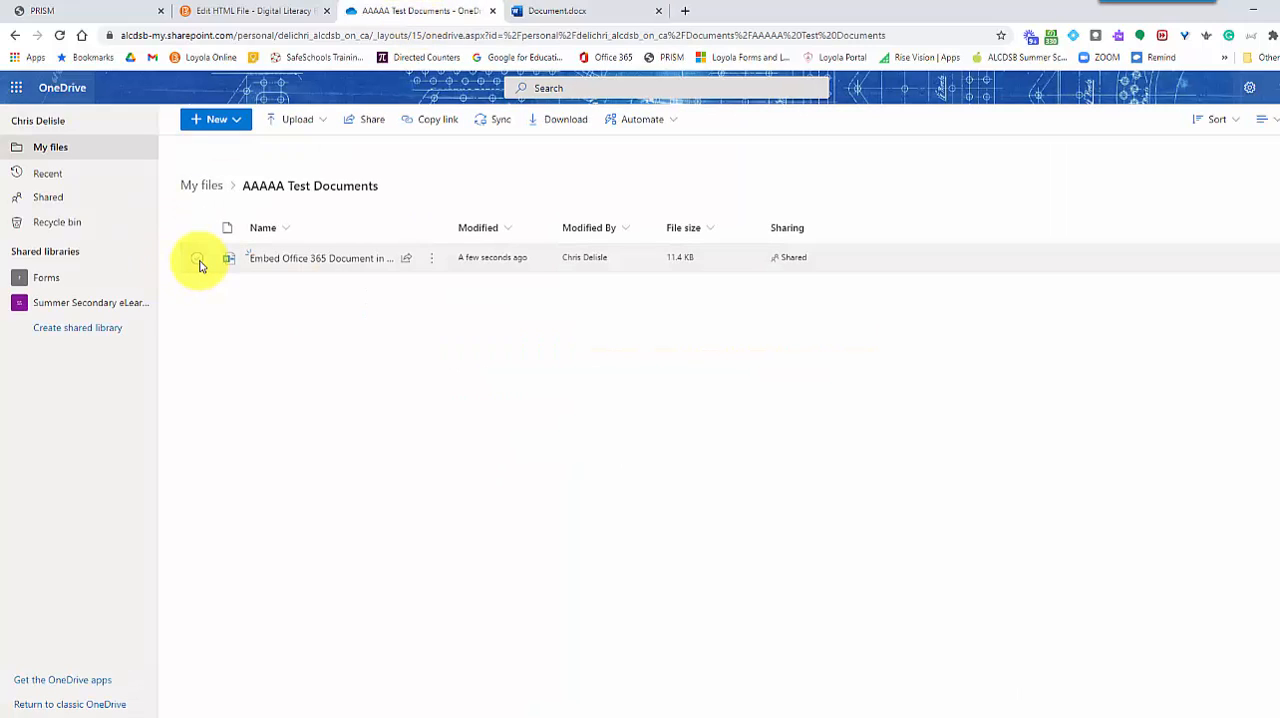
click(197, 260)
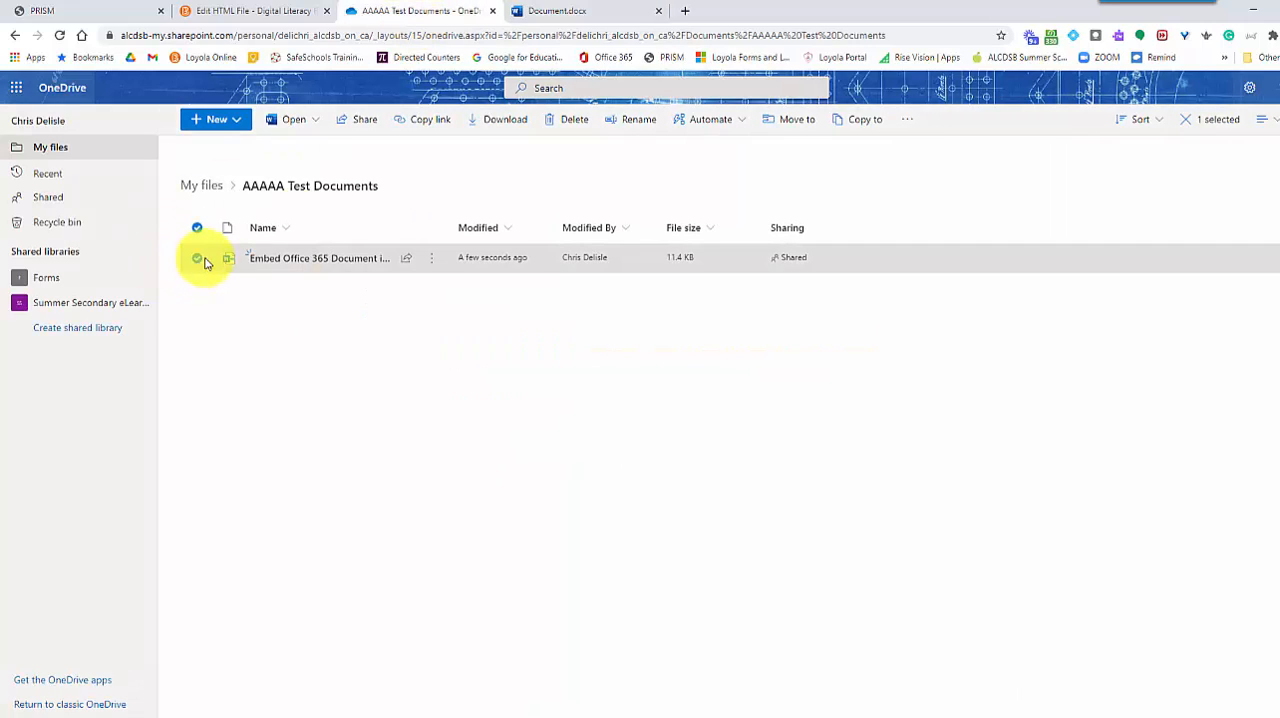
click(432, 121)
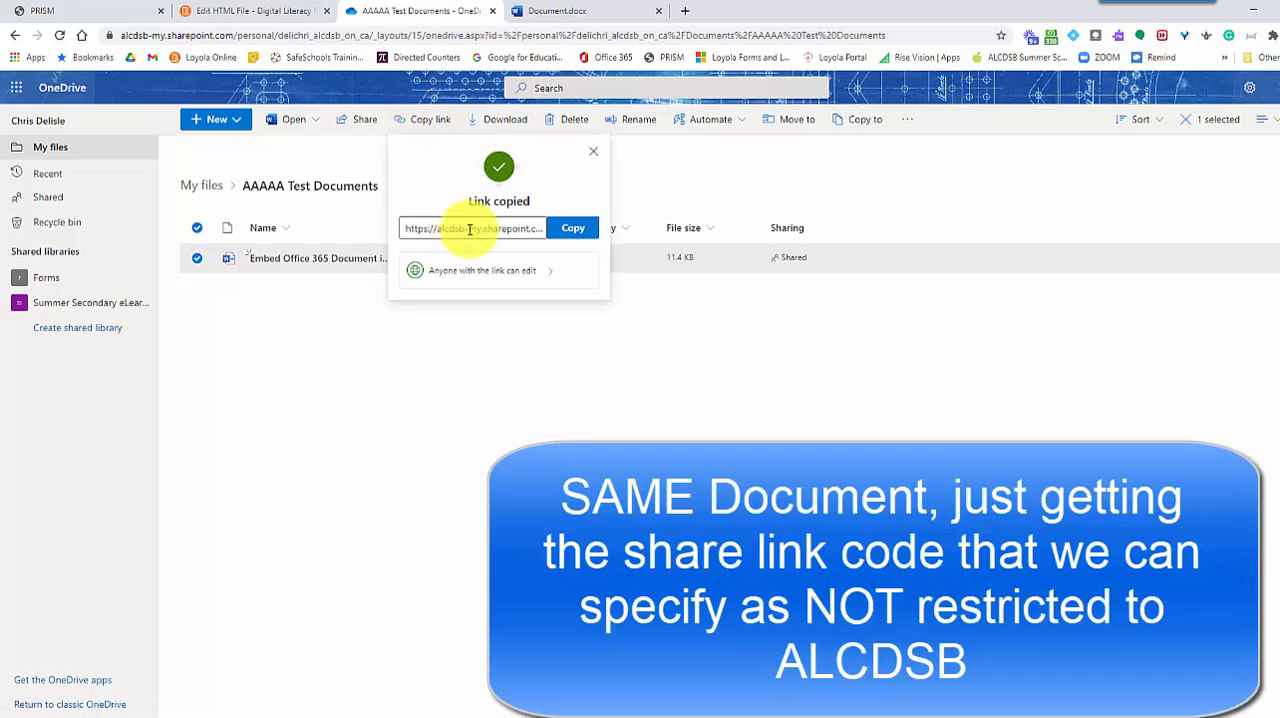
click(538, 278)
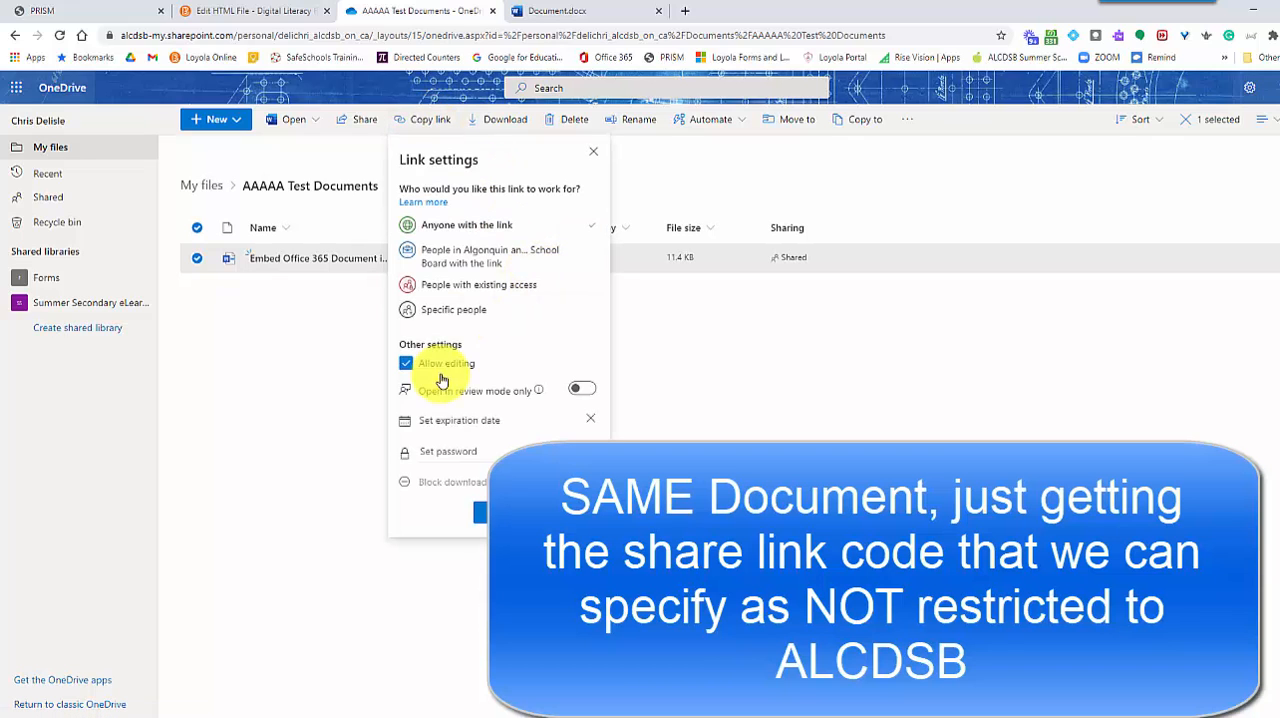
click(408, 368)
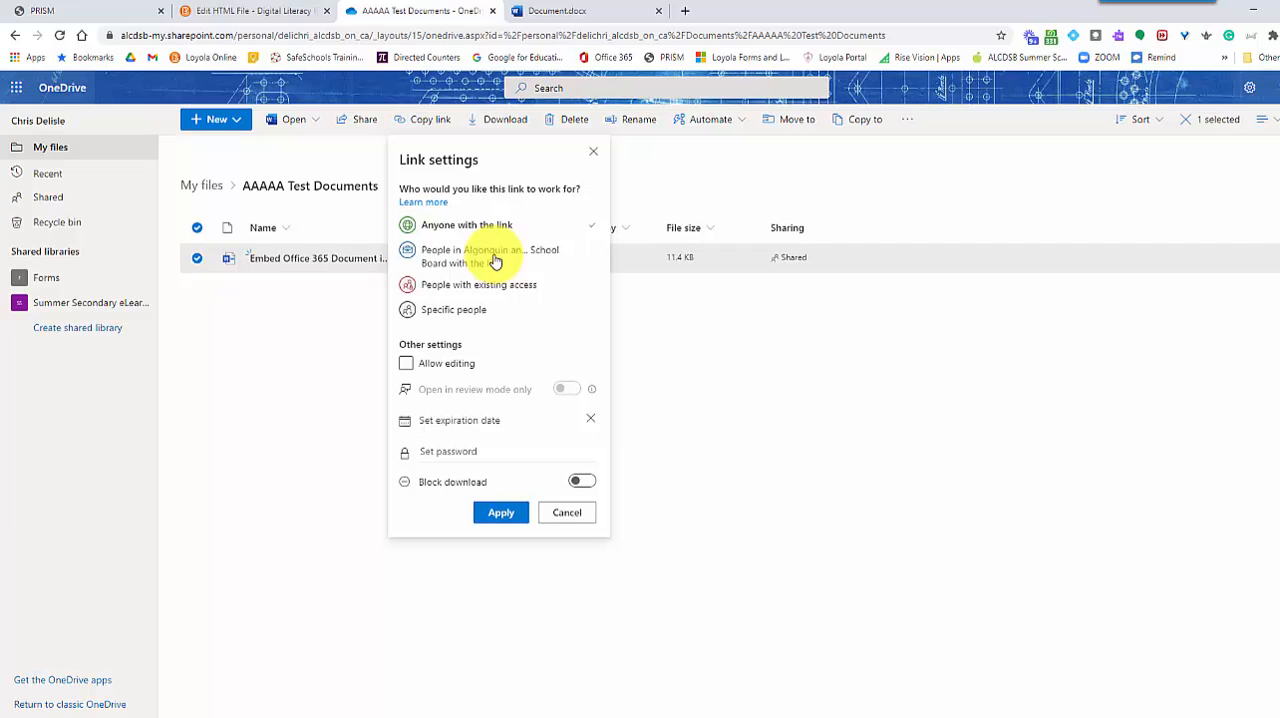
click(500, 514)
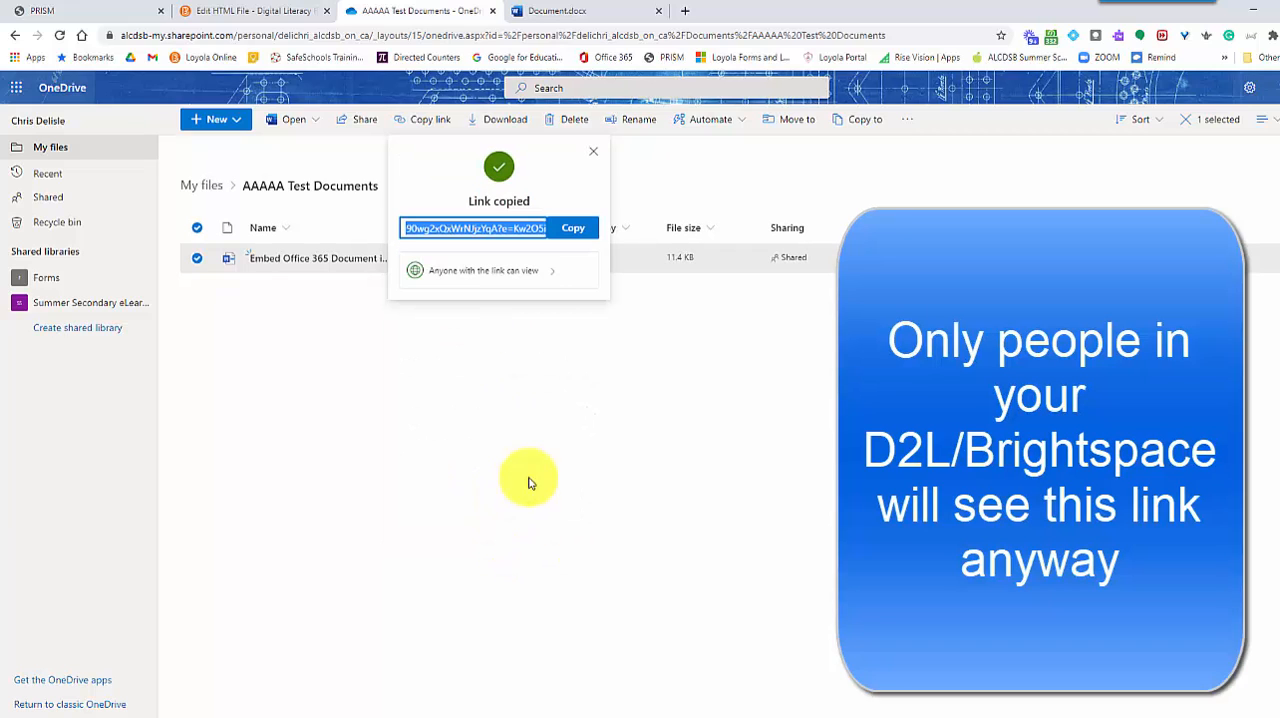
click(557, 14)
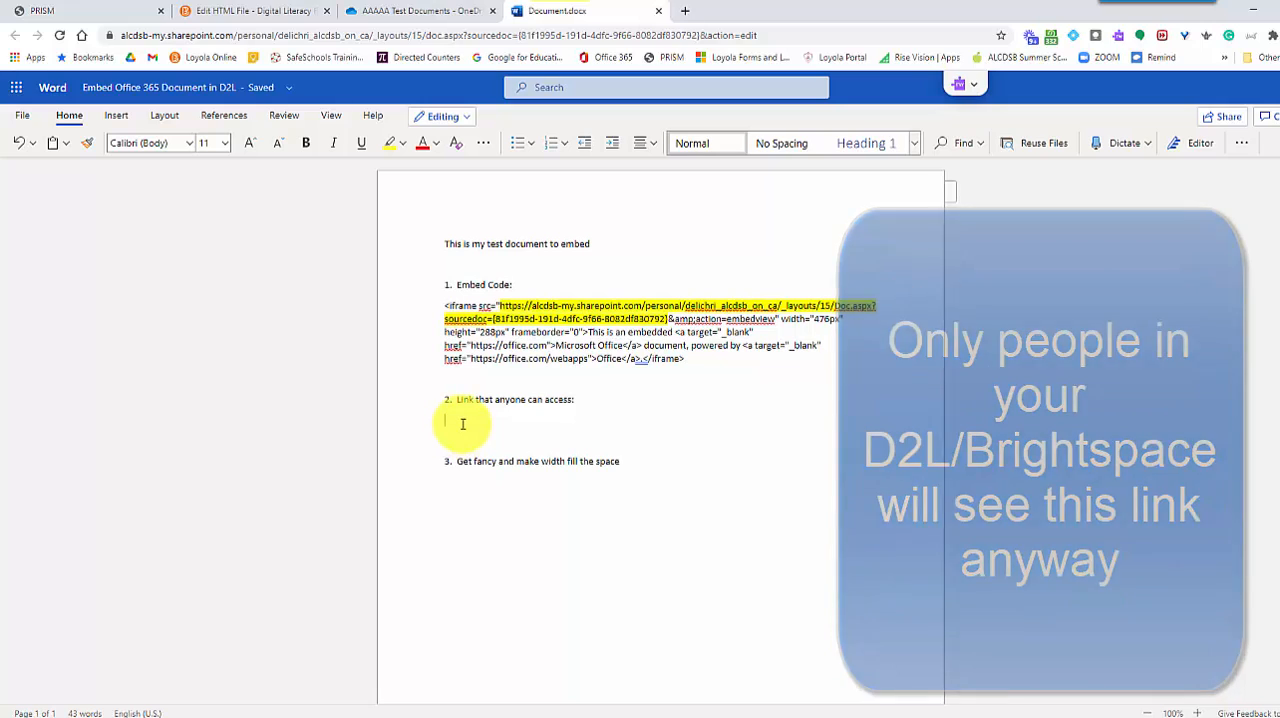
key(ctrl+v)
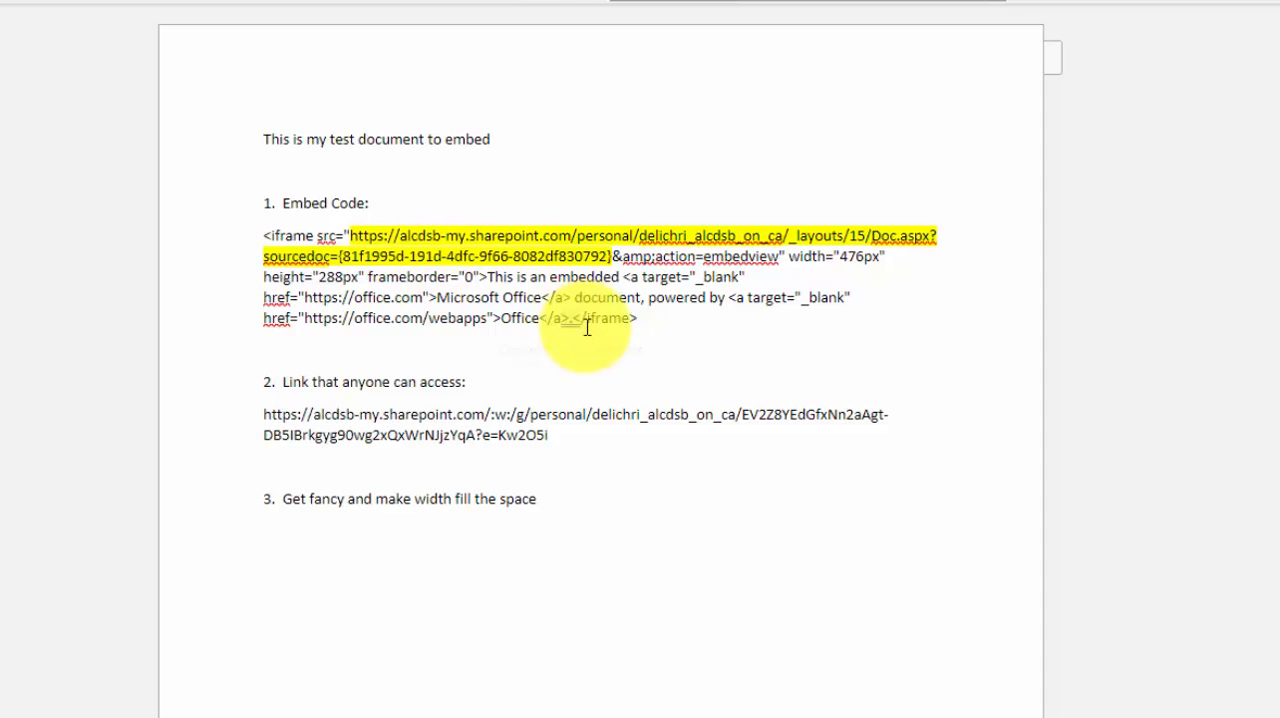
Duplicate the full iframe embed code from item 1 below item 3, "Get fancy and make width fill the space"
drag(663, 320, 263, 243)
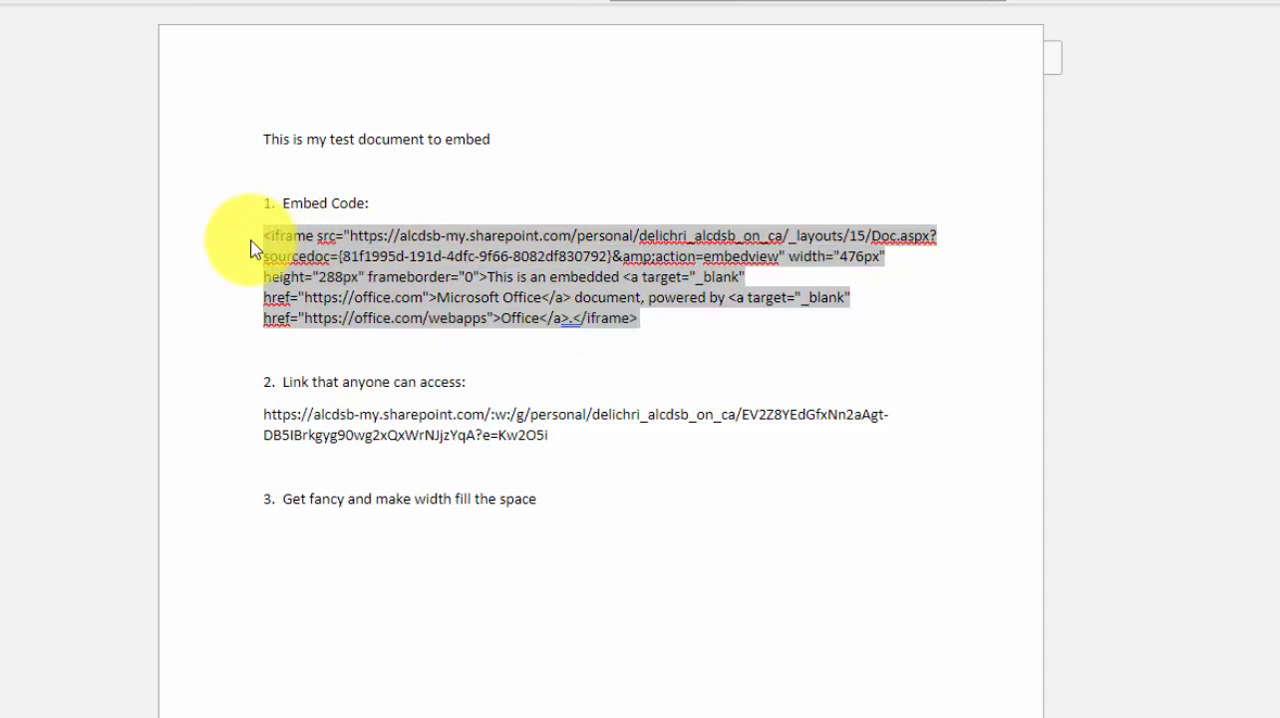
click(310, 555)
click(562, 506)
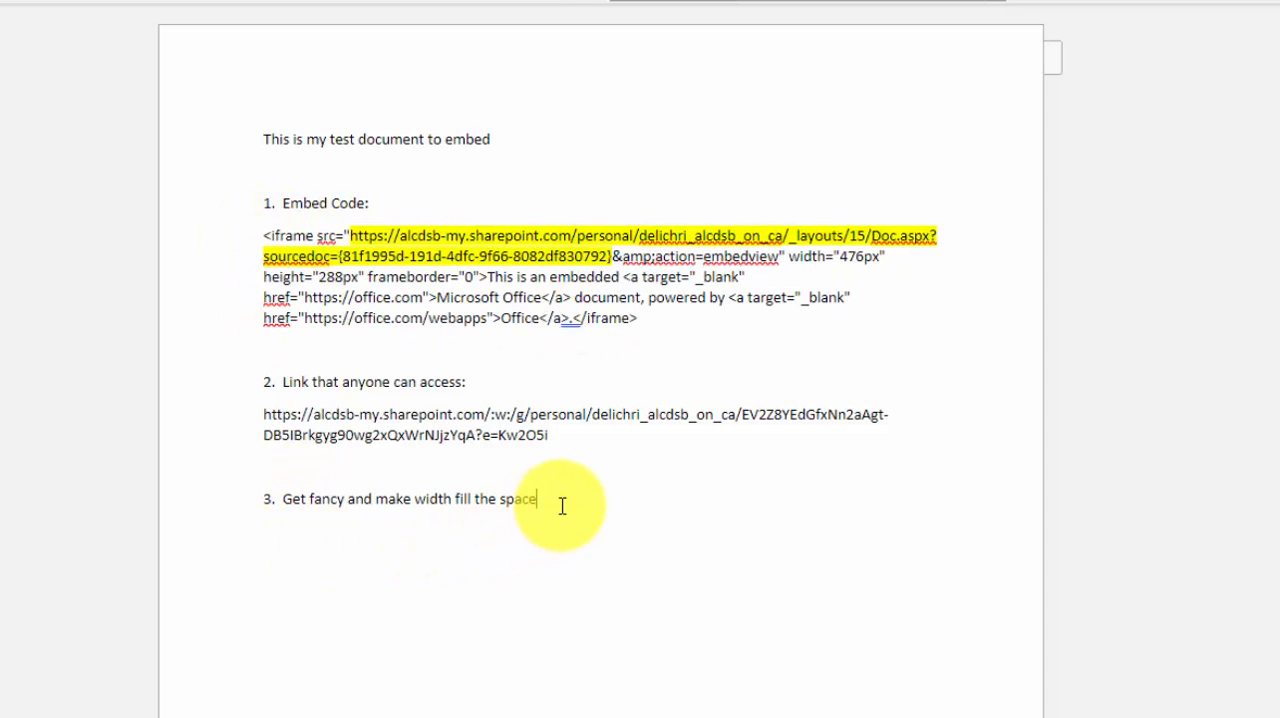
key(ctrl+v)
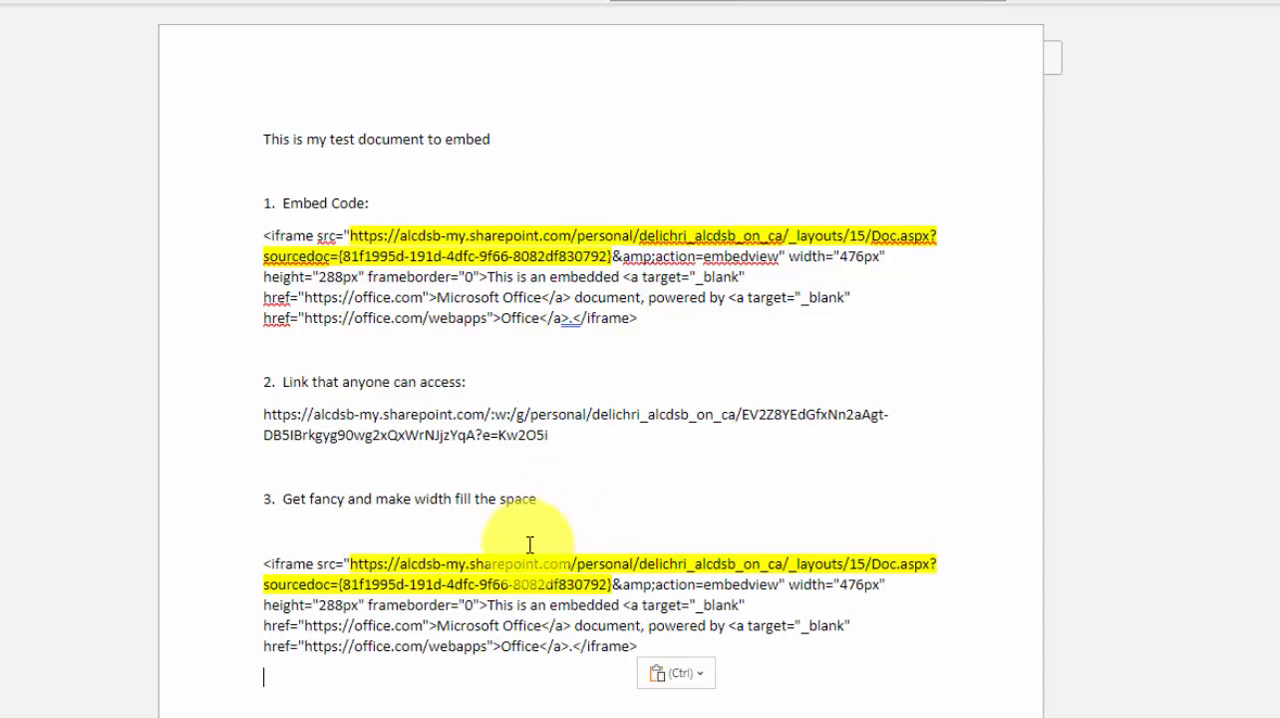
Replace the highlighted source URL in the item 3 embed code with the sharing link from item 2
drag(552, 436, 243, 422)
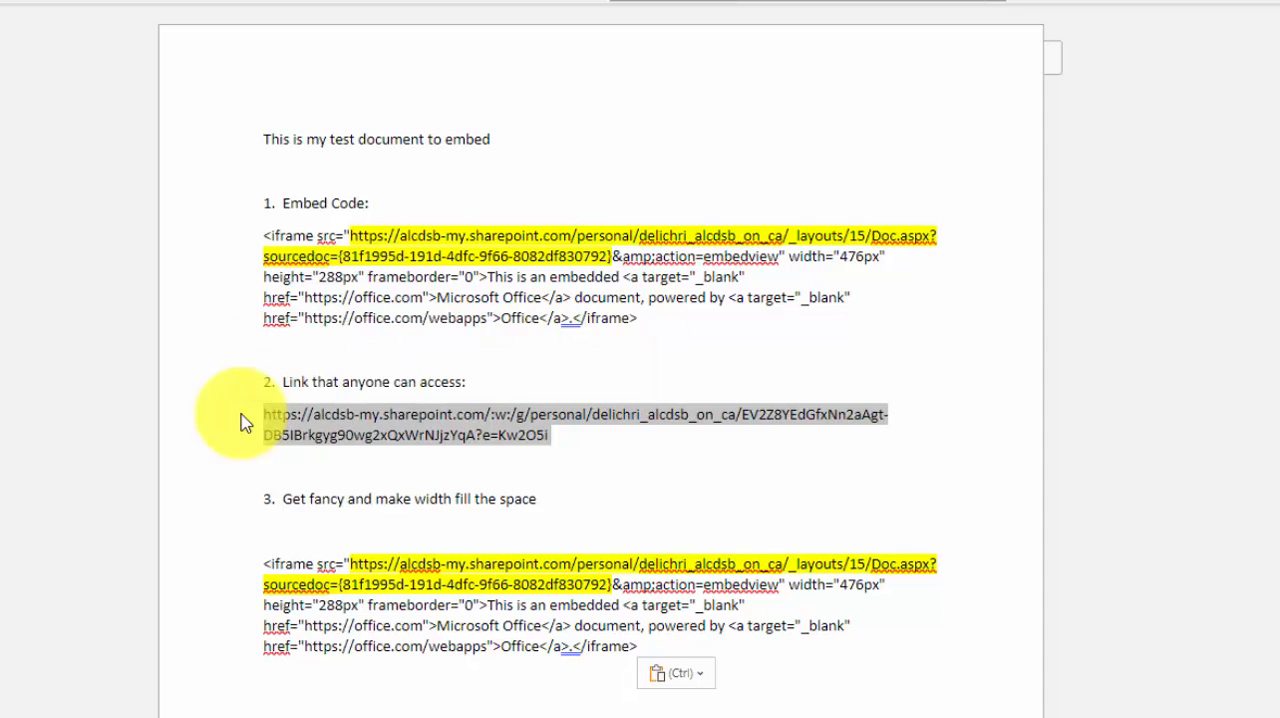
drag(351, 562, 612, 585)
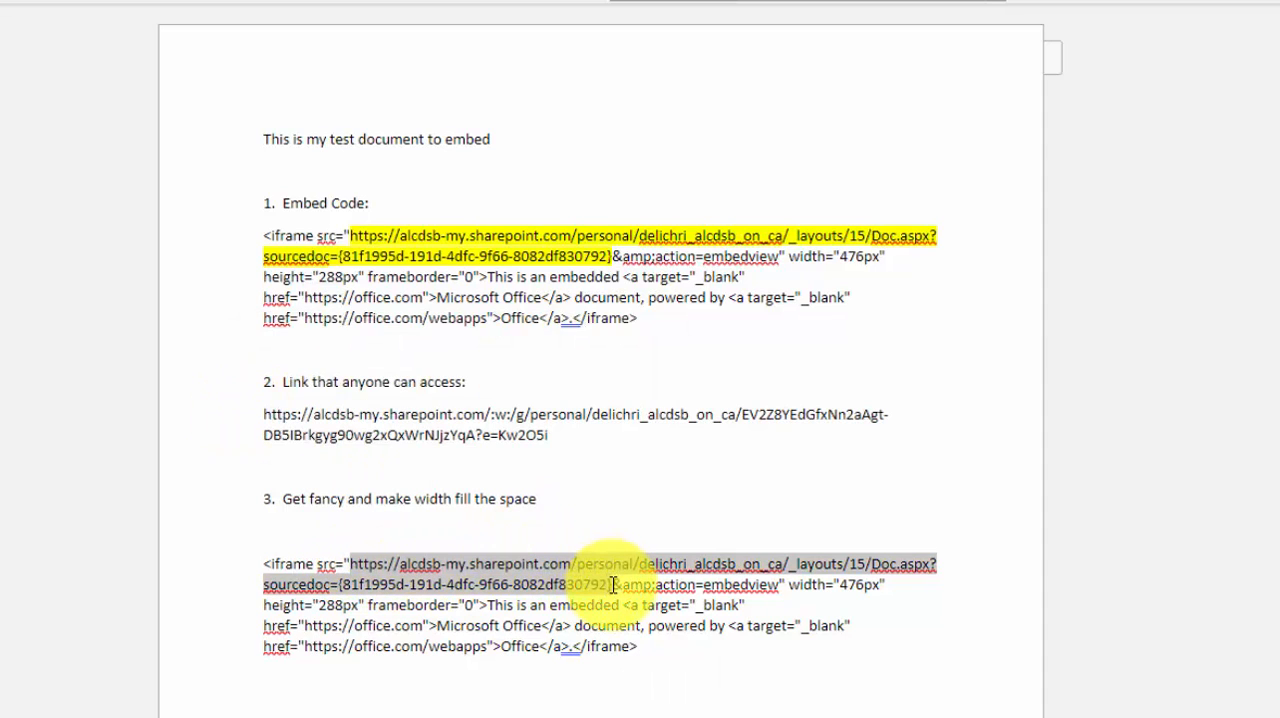
key(ctrl+v)
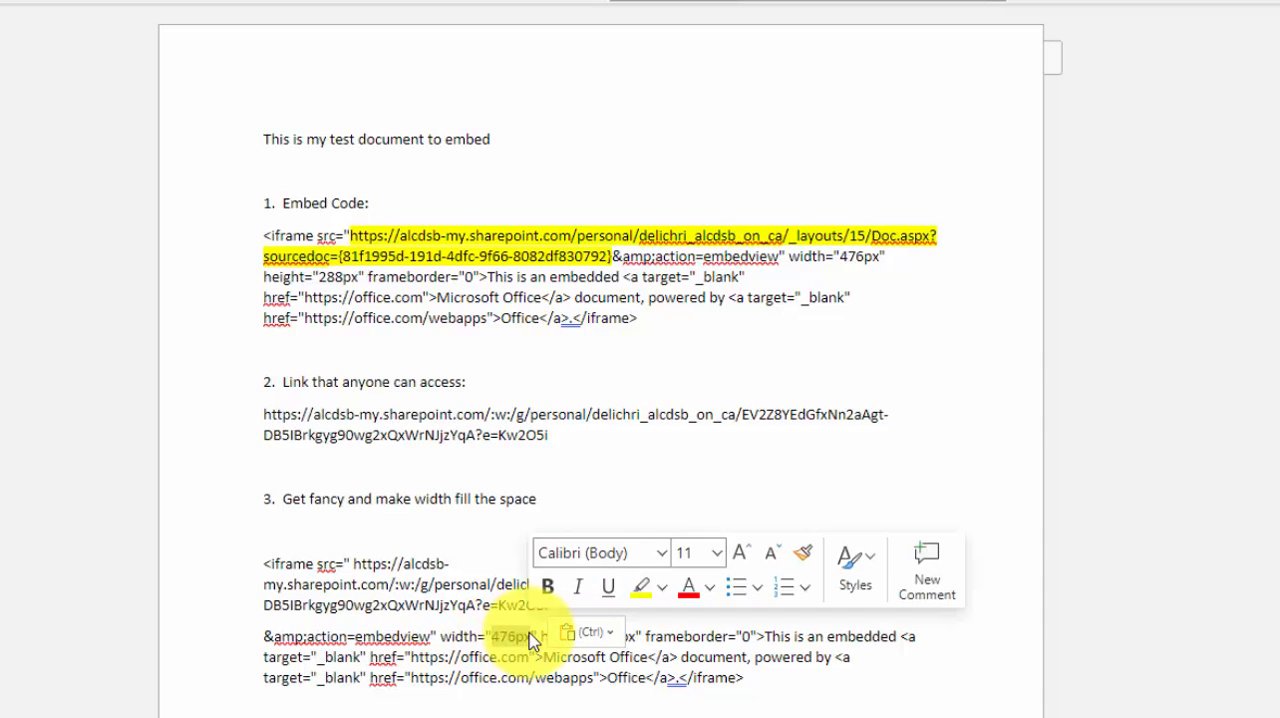
Set the width to 100% and the height to 500 in the item 3 embed code
text(100)
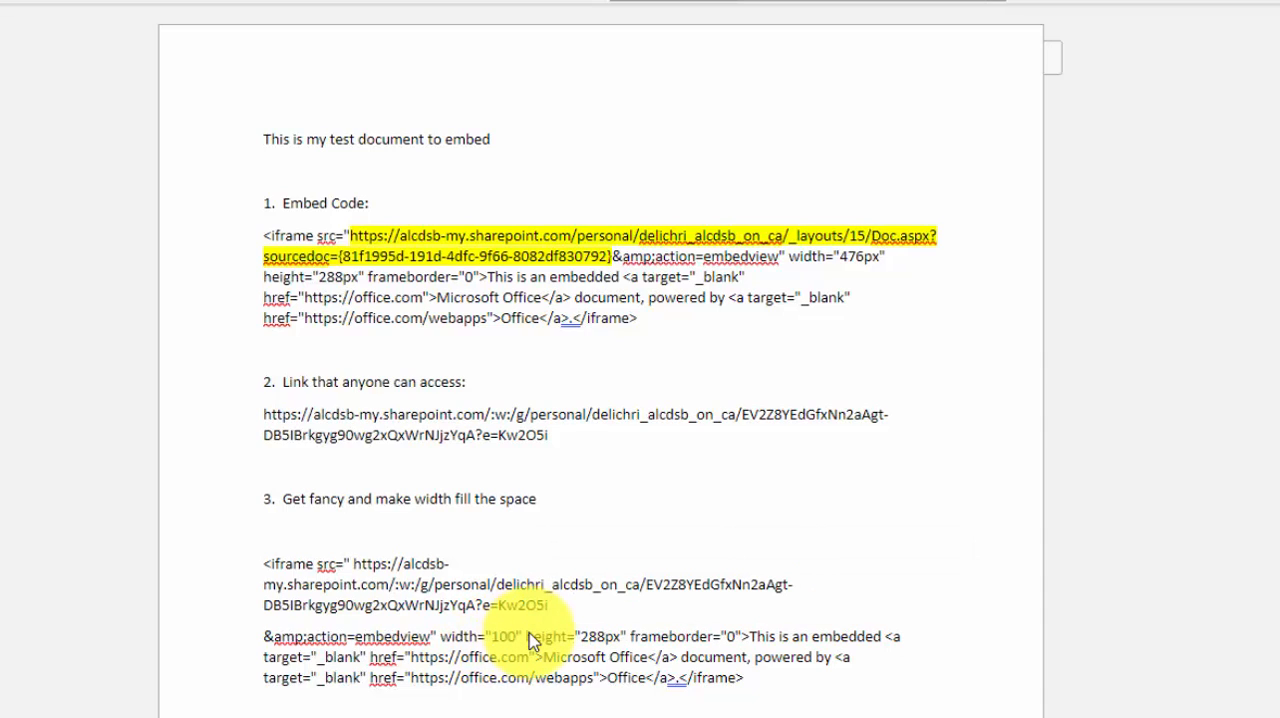
text(%)
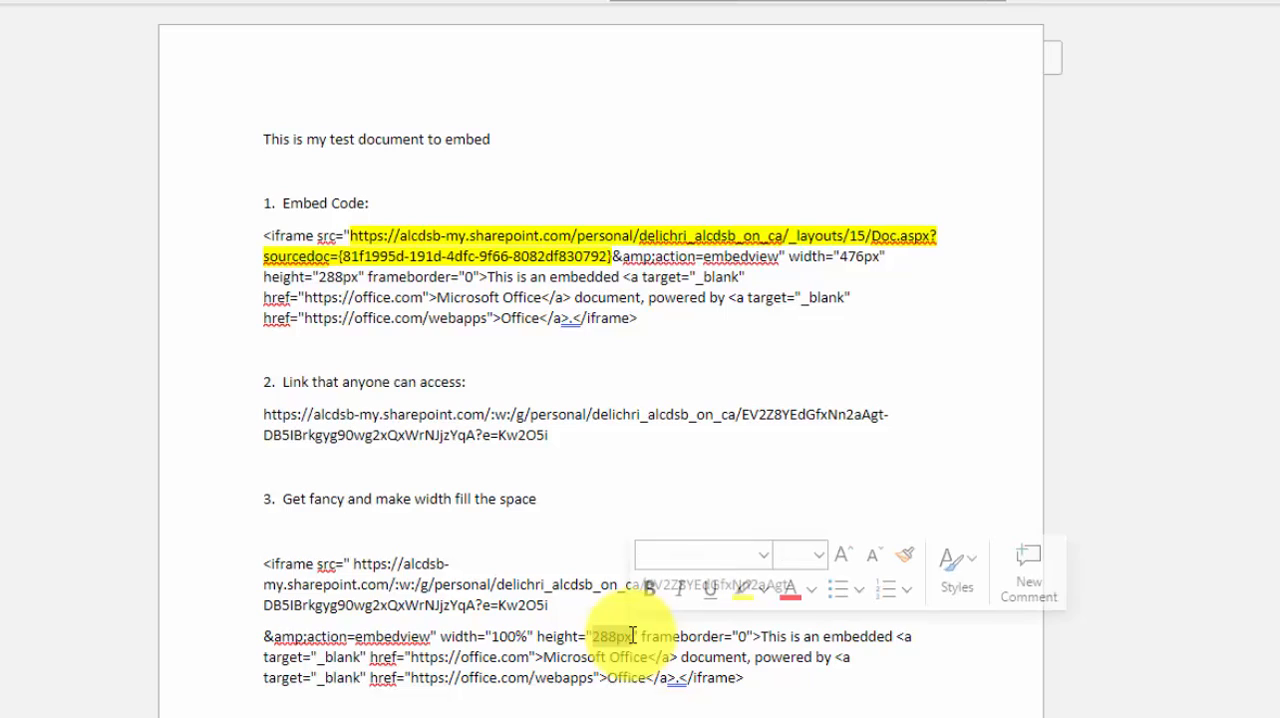
text(500)
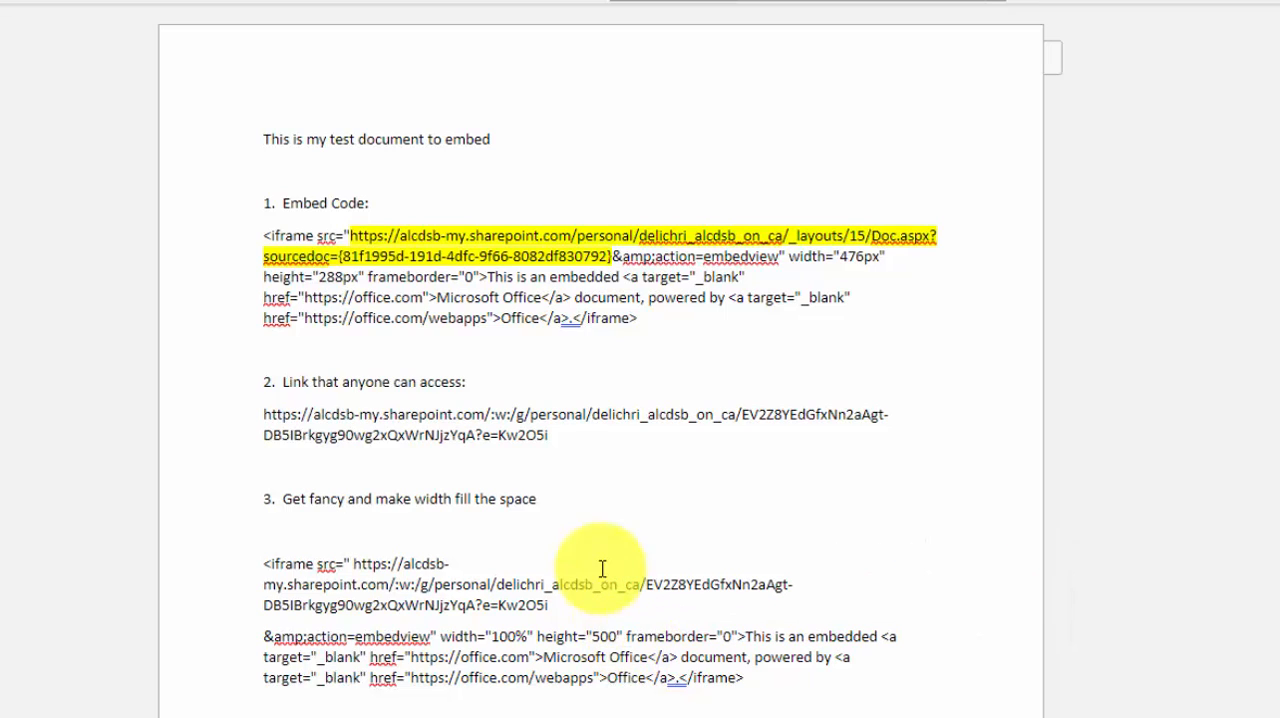
Copy the modified item 3 iframe code and enter it as embed code at the end of the D2L HTML file's text
click(738, 700)
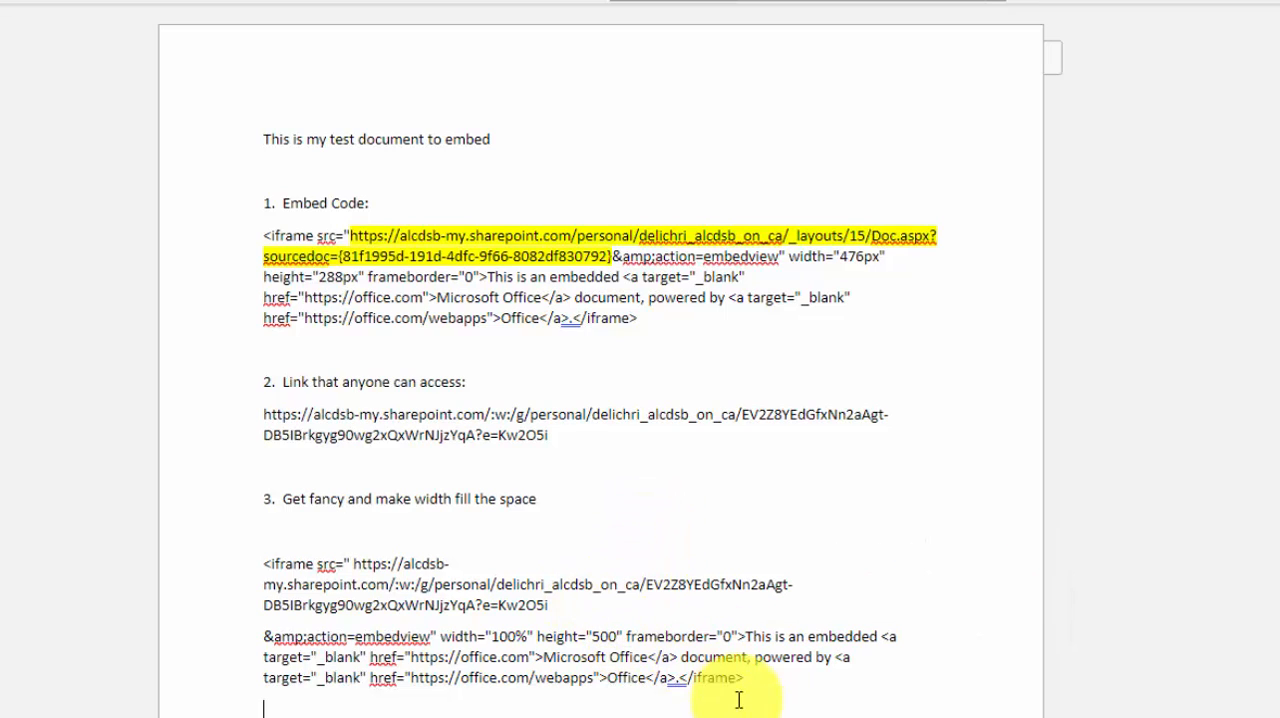
drag(738, 678, 258, 560)
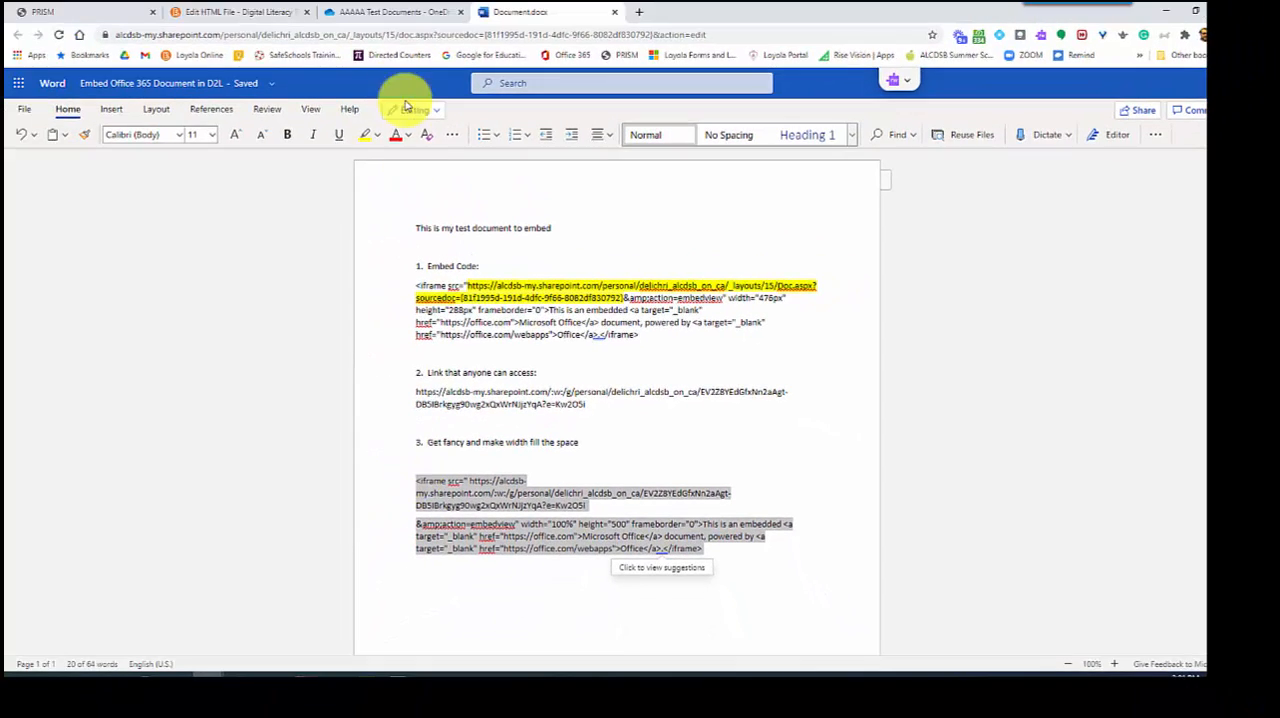
click(238, 12)
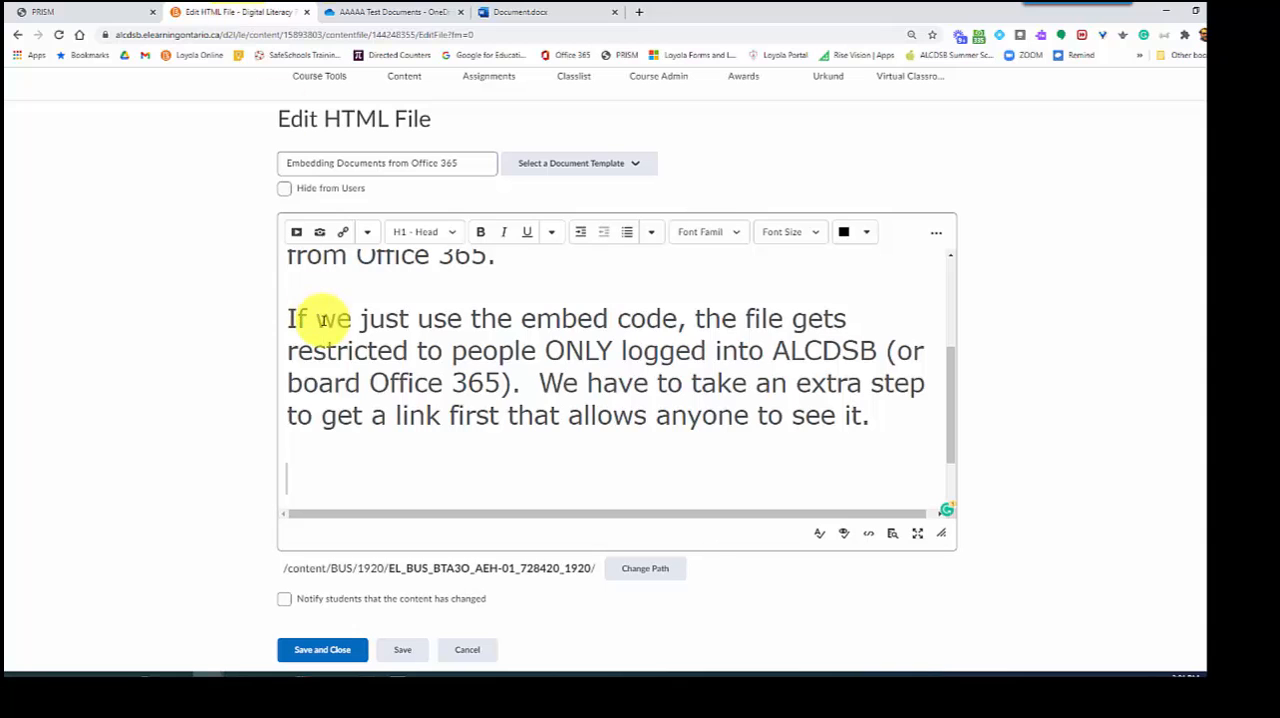
click(295, 469)
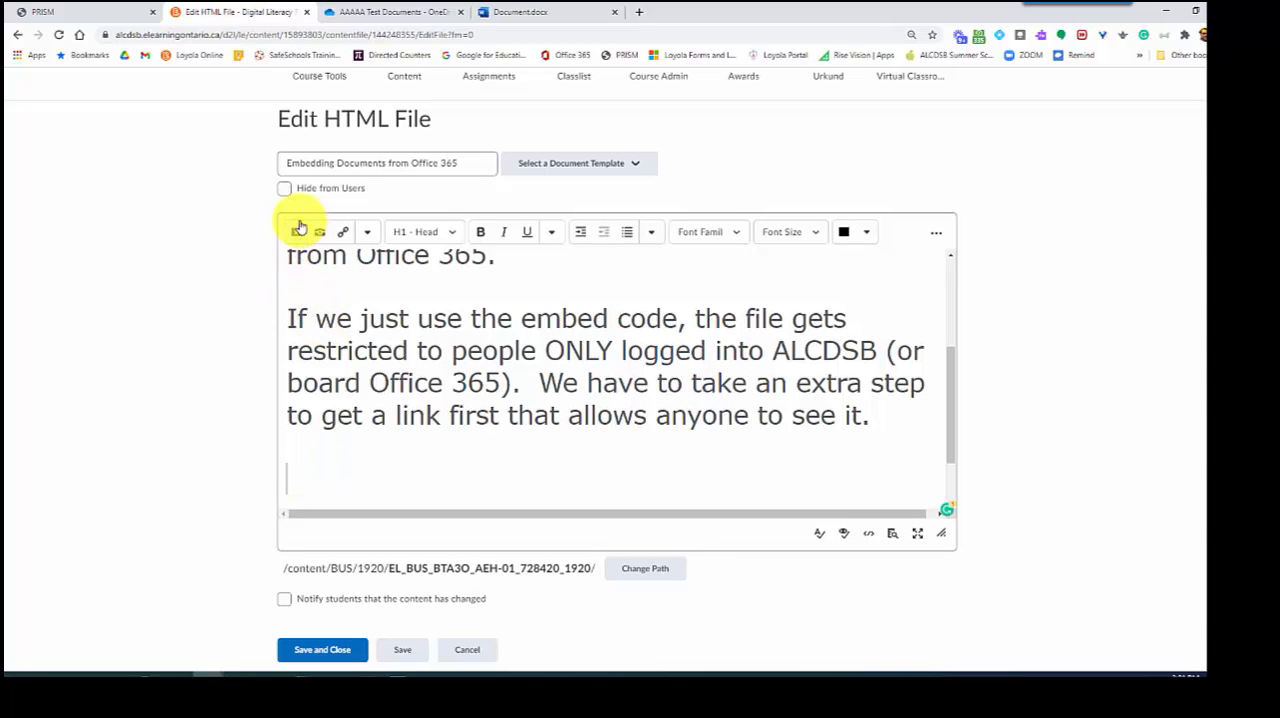
click(296, 238)
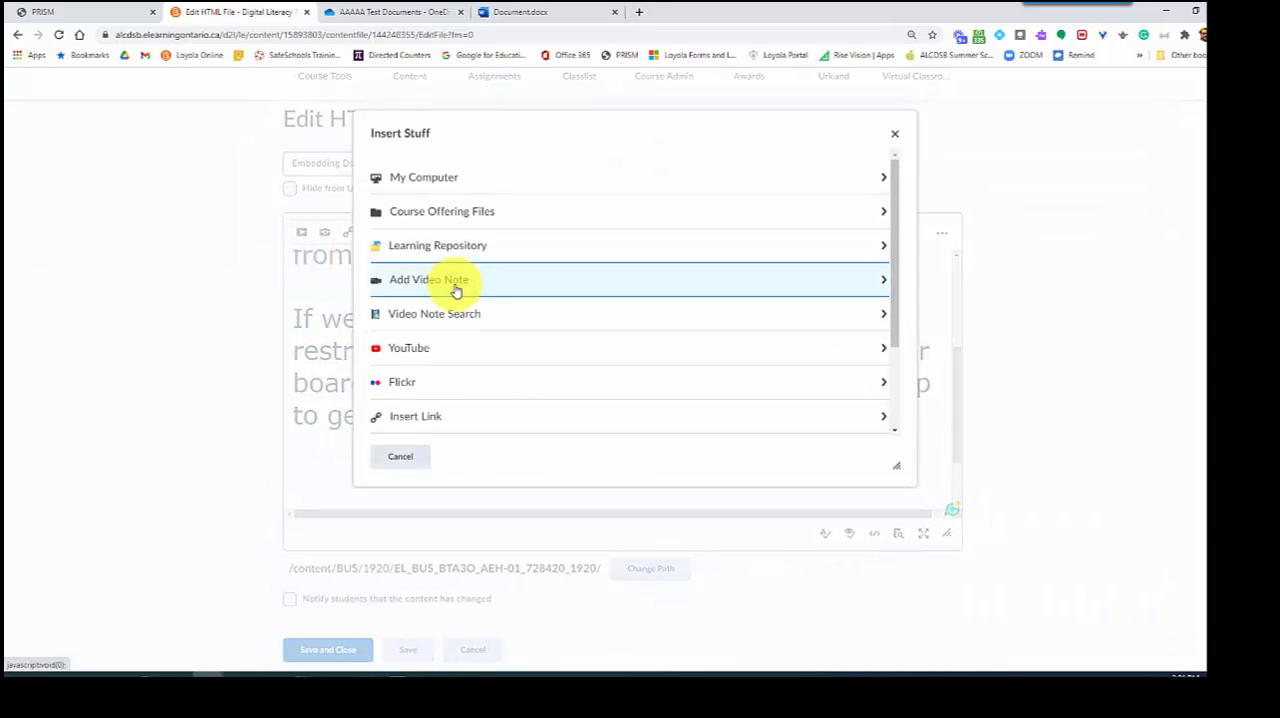
scroll(455, 300, down, 2)
click(460, 345)
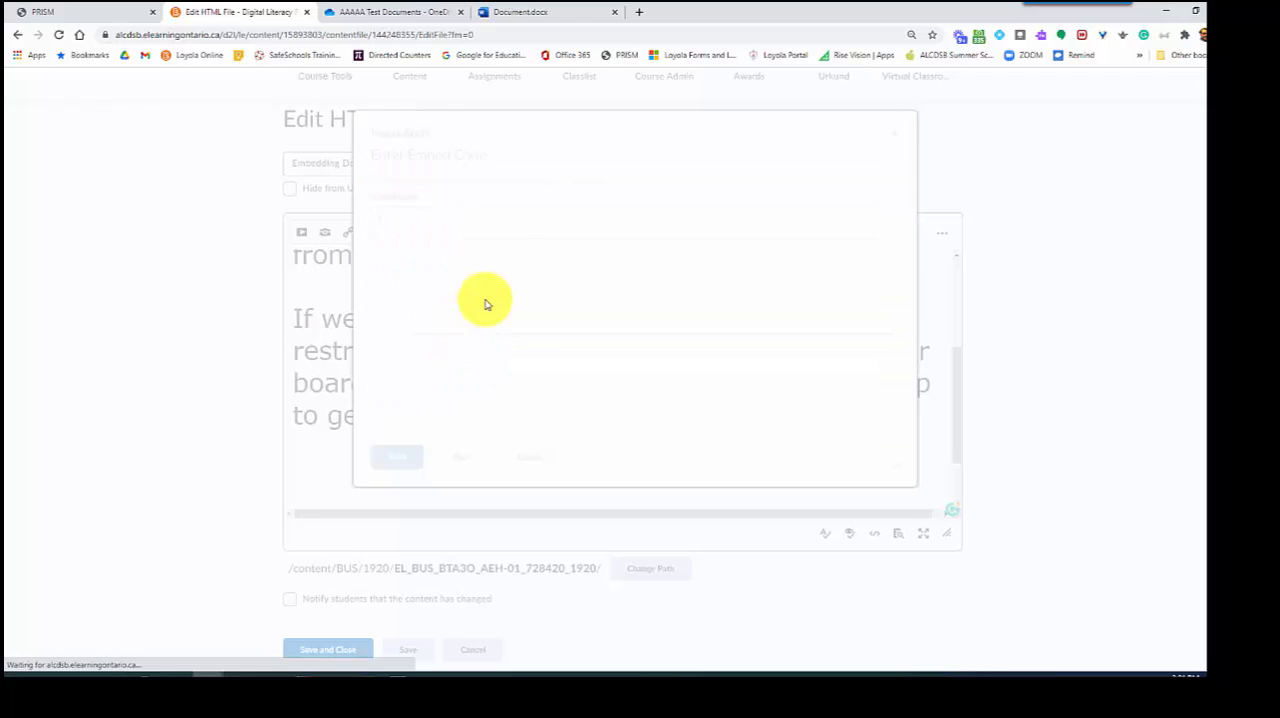
right_click(480, 245)
click(518, 341)
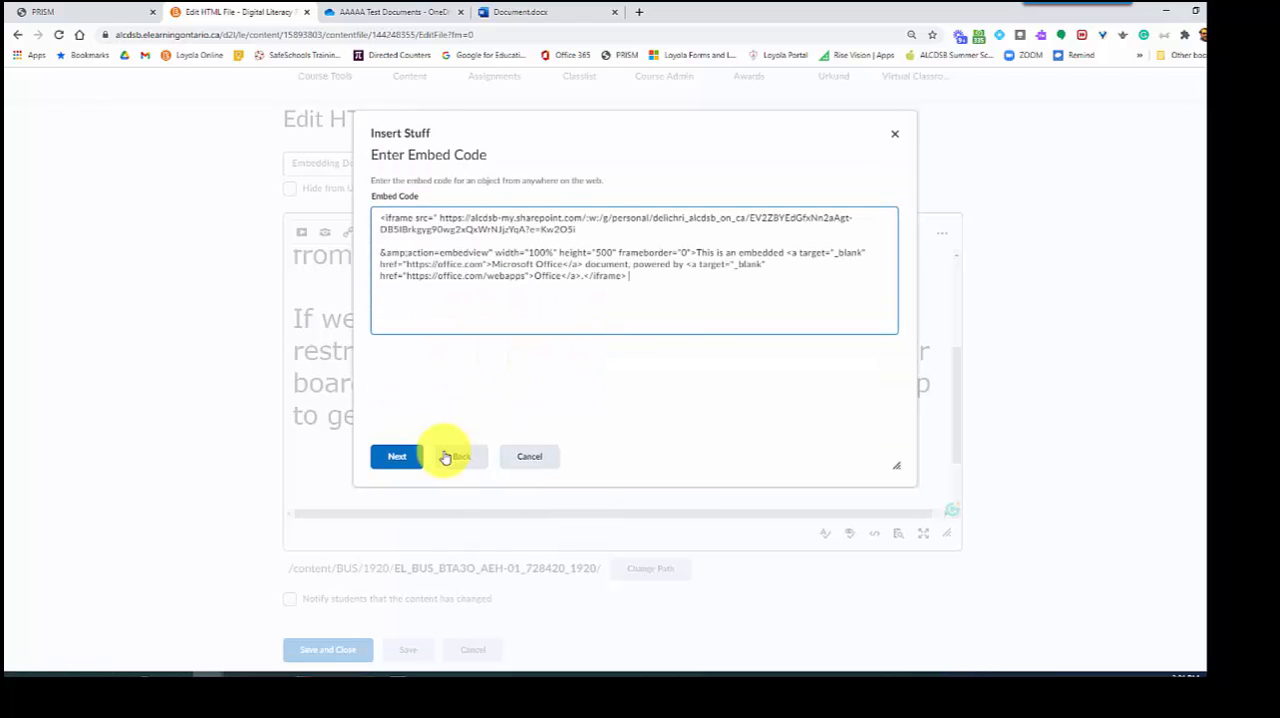
Insert the embedded document into the "Embedding Documents from Office 365" page, then save and close the HTML file
click(398, 462)
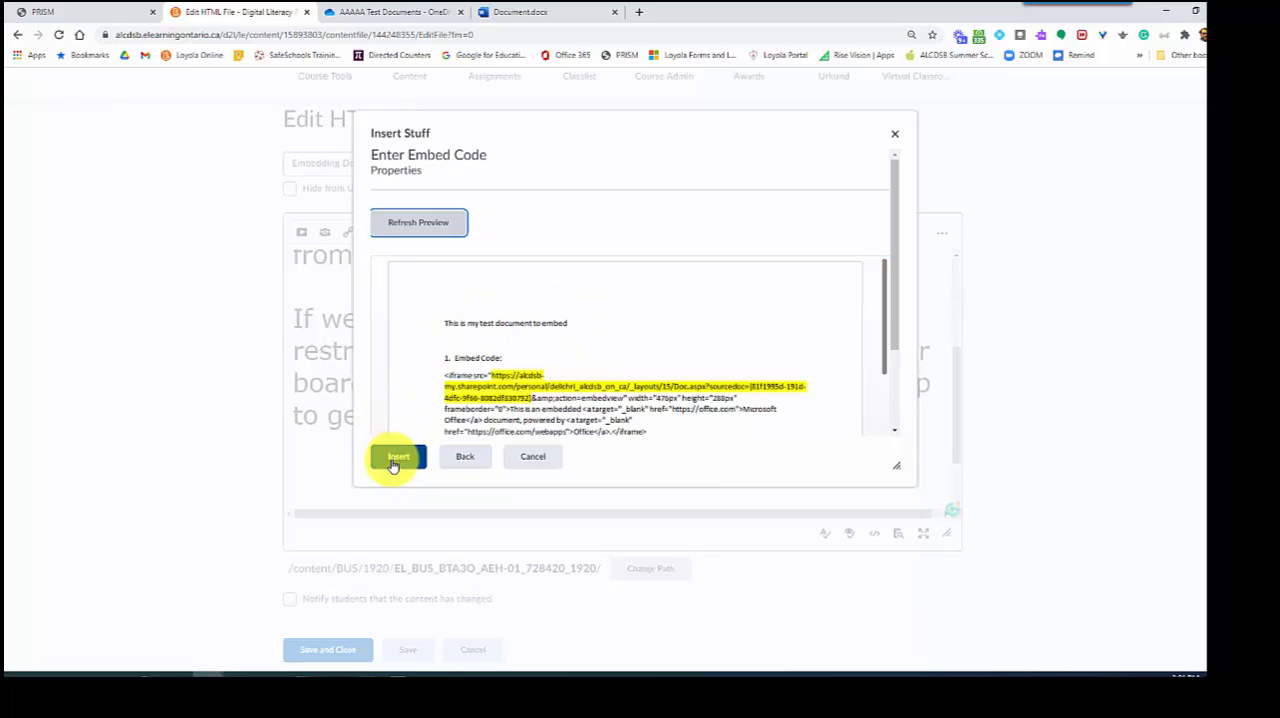
click(396, 458)
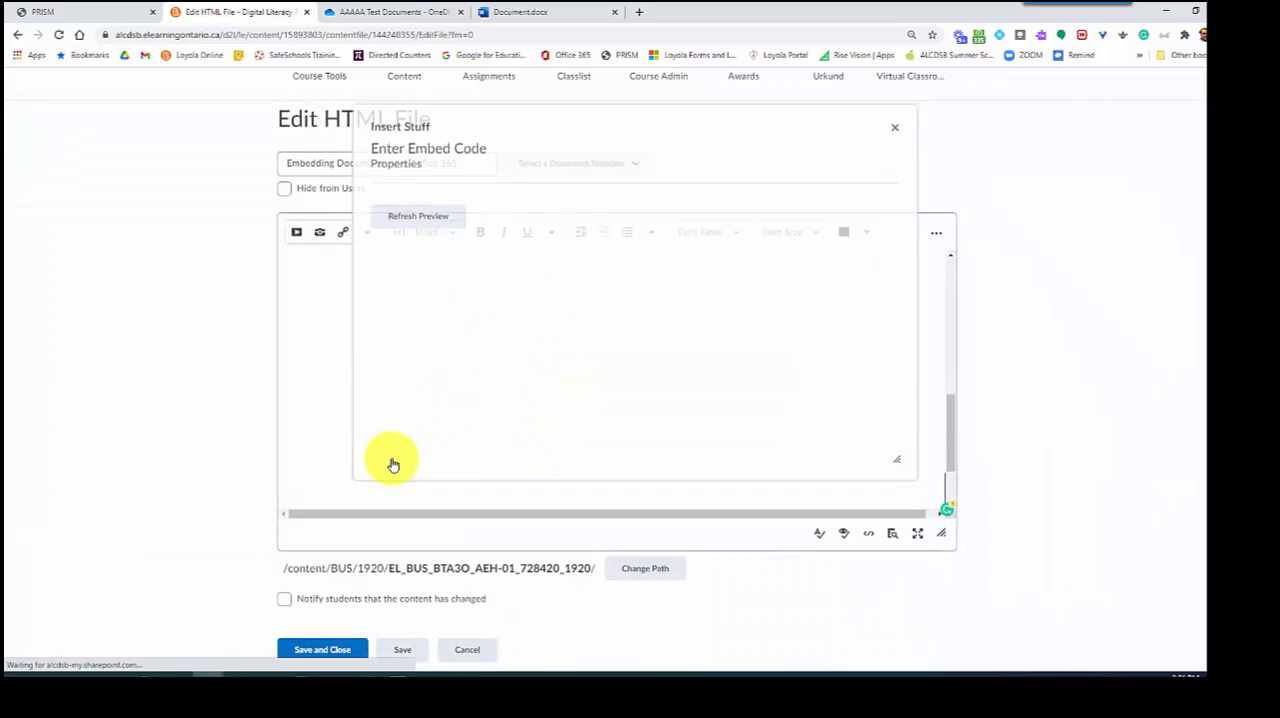
click(325, 652)
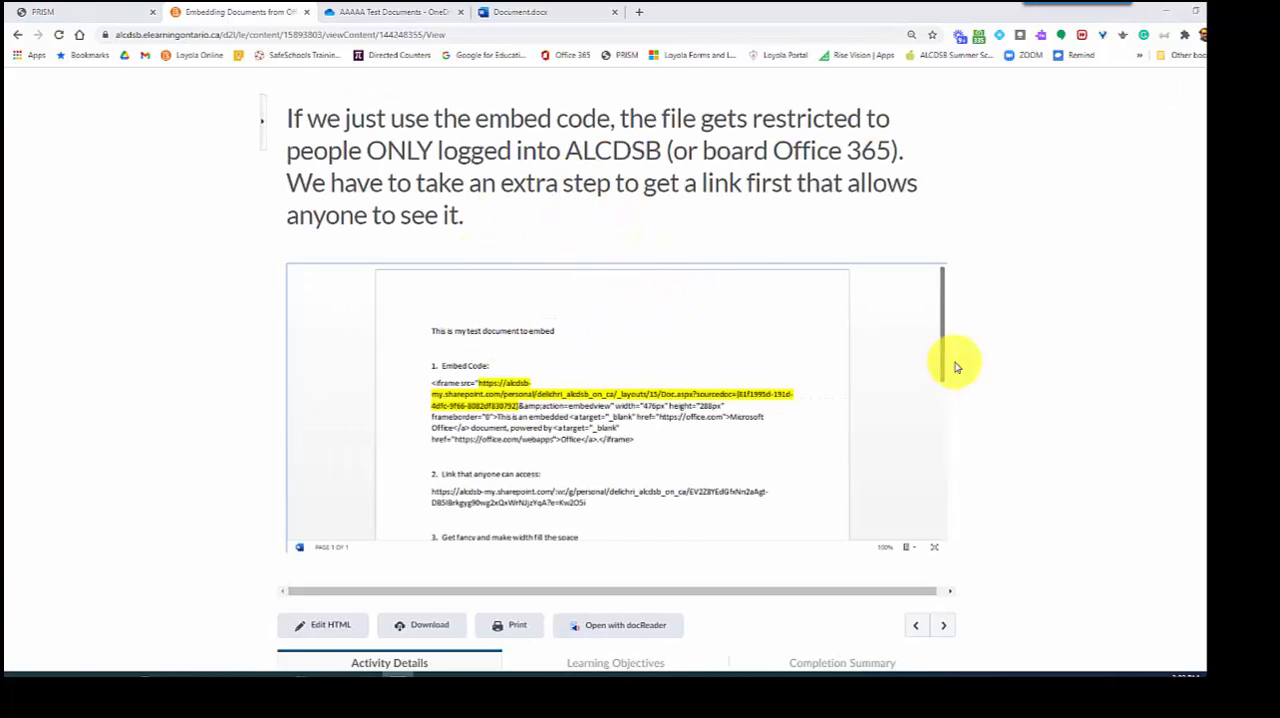
scroll(634, 366, down, 5)
scroll(637, 355, up, 5)
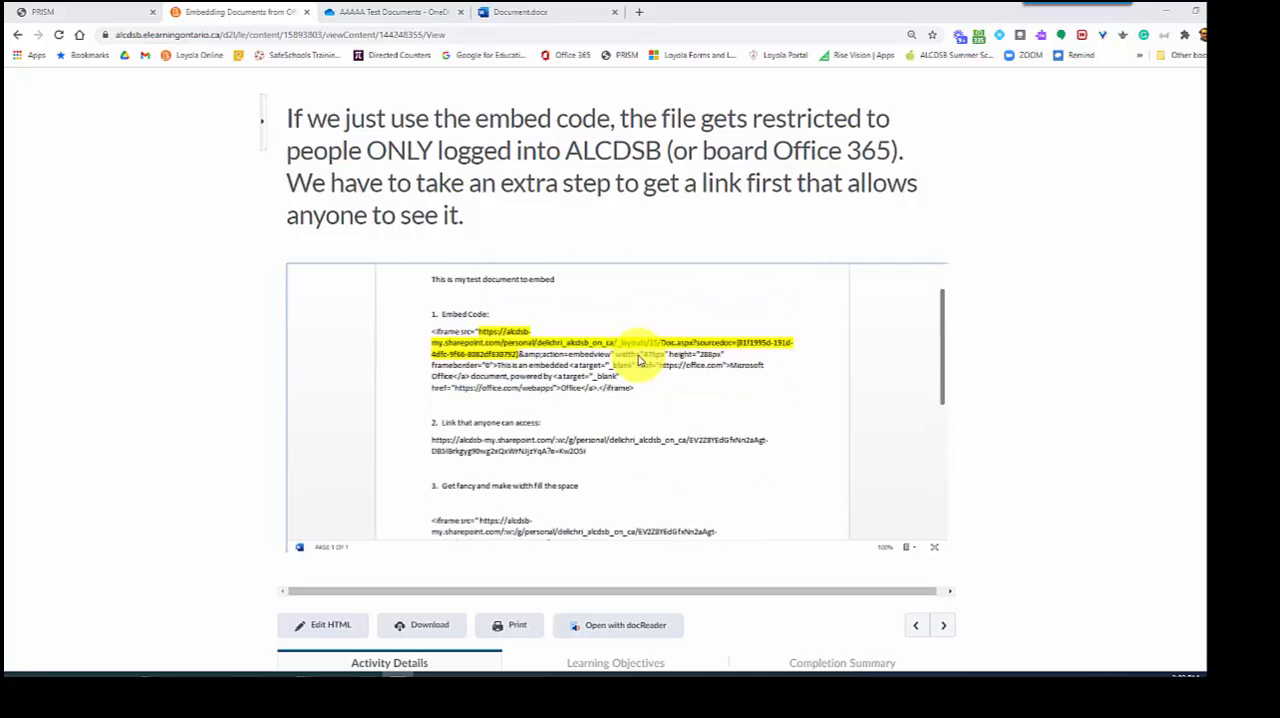
Examine the contents of the full-width embedded document and compare its size with the original-code embed below it
scroll(634, 349, down, 5)
scroll(634, 349, up, 3)
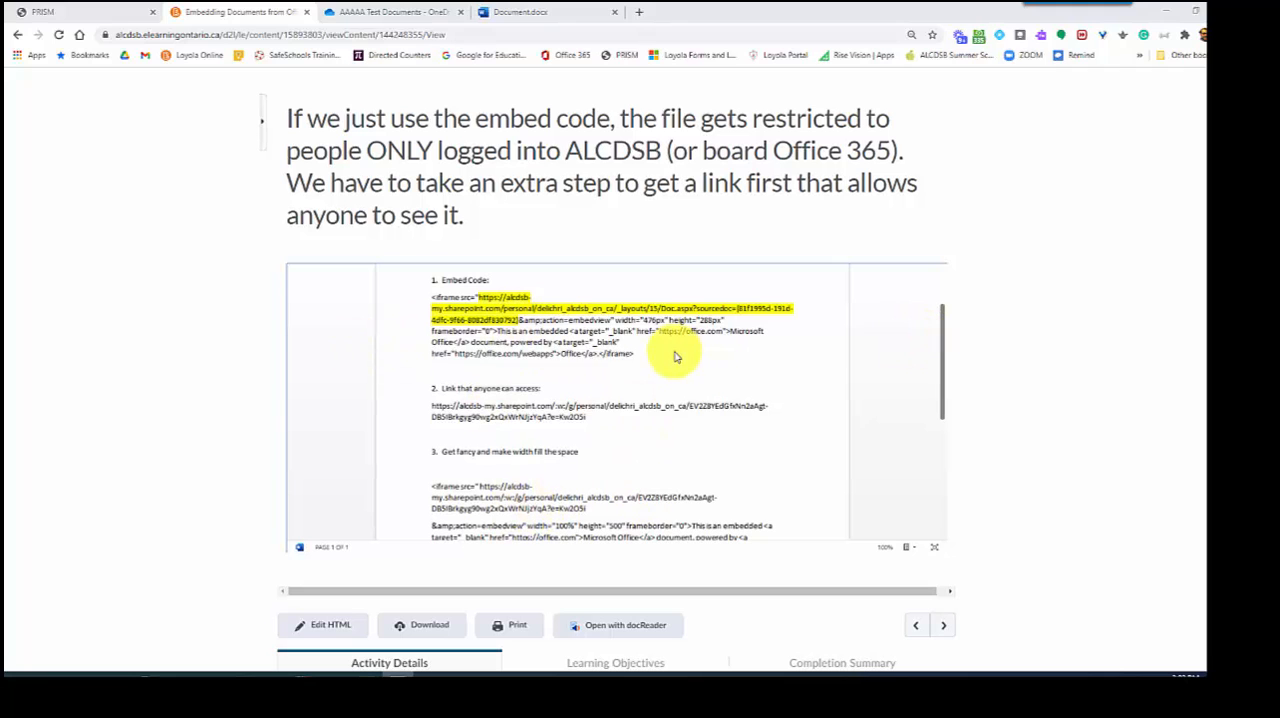
scroll(680, 356, down, 5)
scroll(686, 360, up, 3)
scroll(633, 370, down, 3)
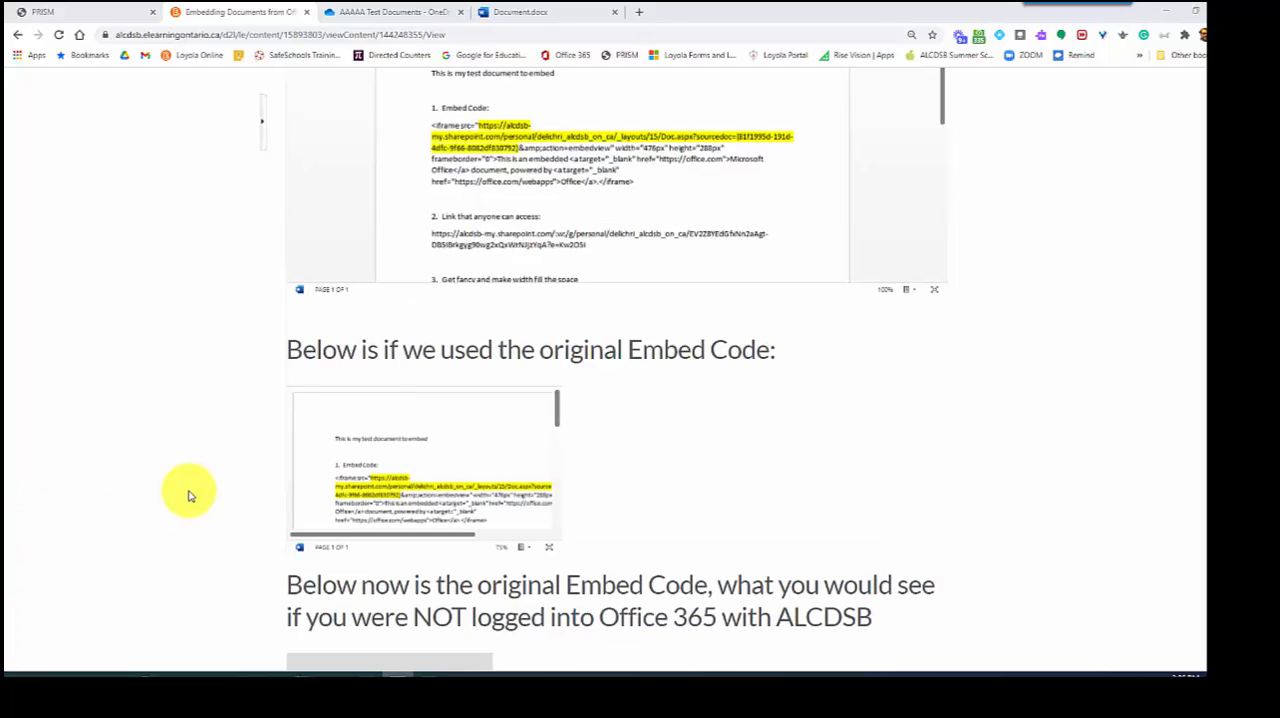
scroll(504, 375, down, 1)
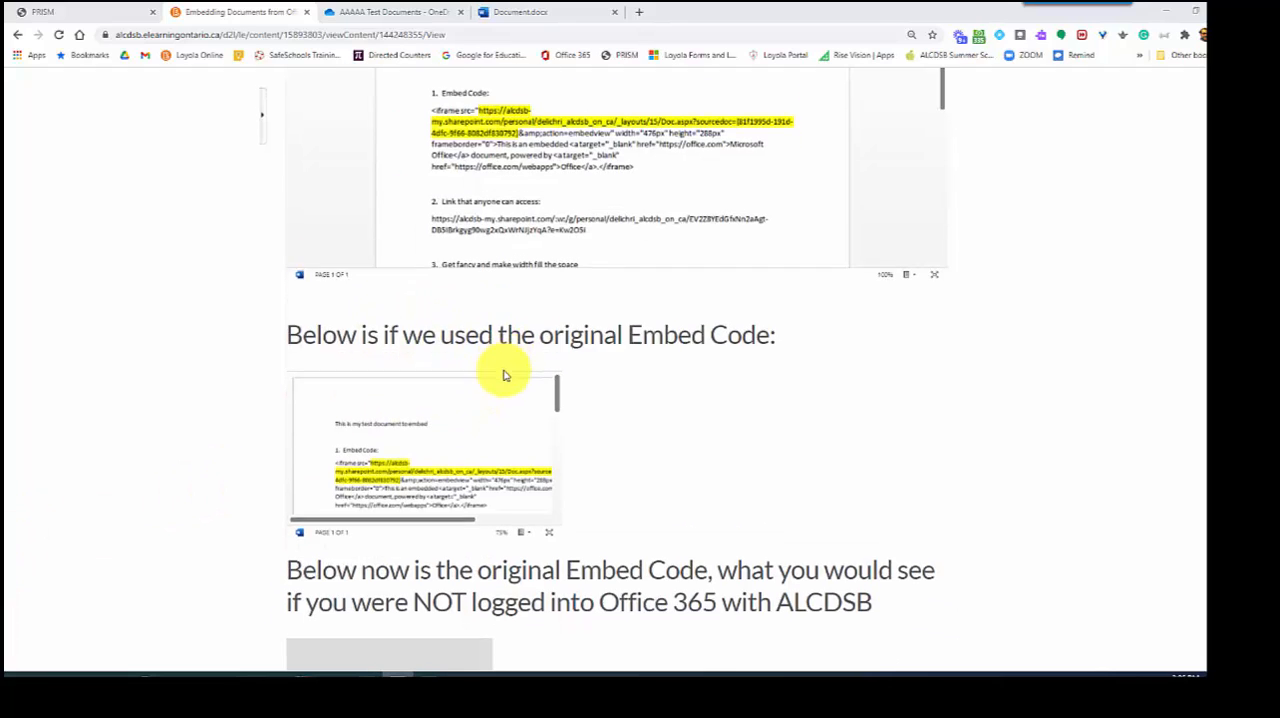
scroll(504, 375, down, 1)
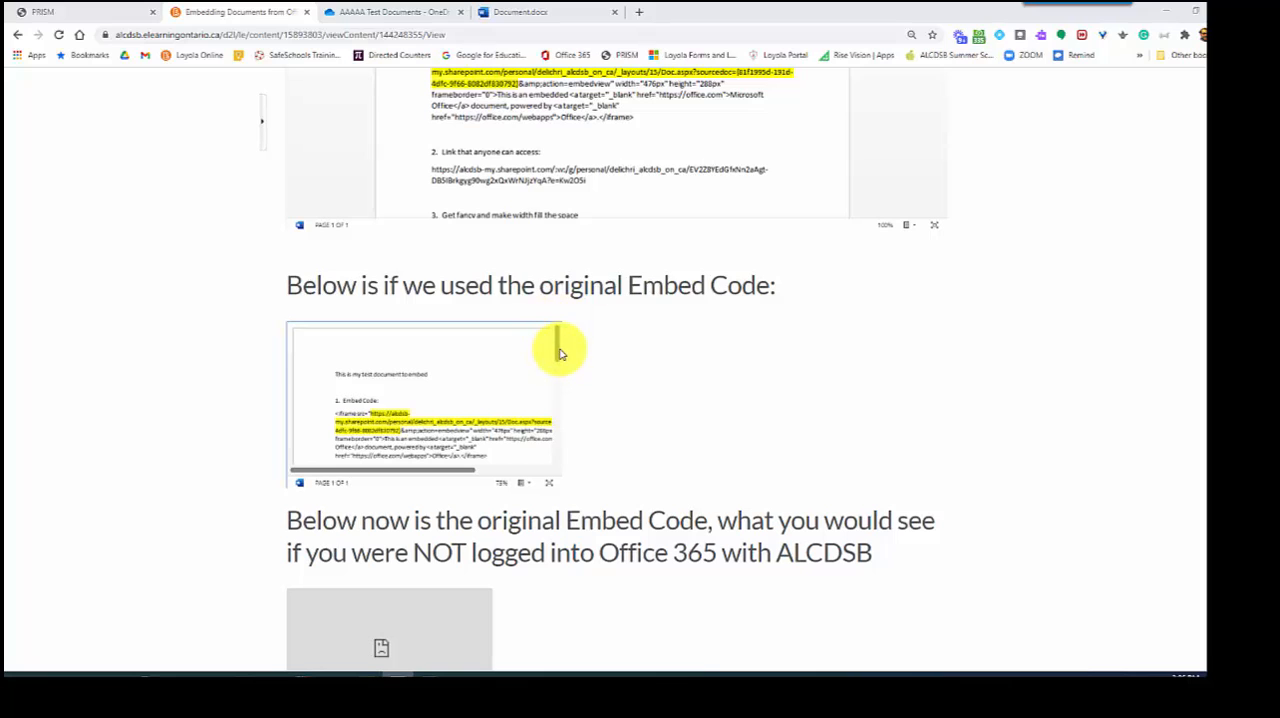
Look through the small original-code embed, view its document in a separate tab, and return to the D2L page
mouse_move(560, 352)
mouse_down()
mouse_move(557, 437)
mouse_move(557, 347)
mouse_up()
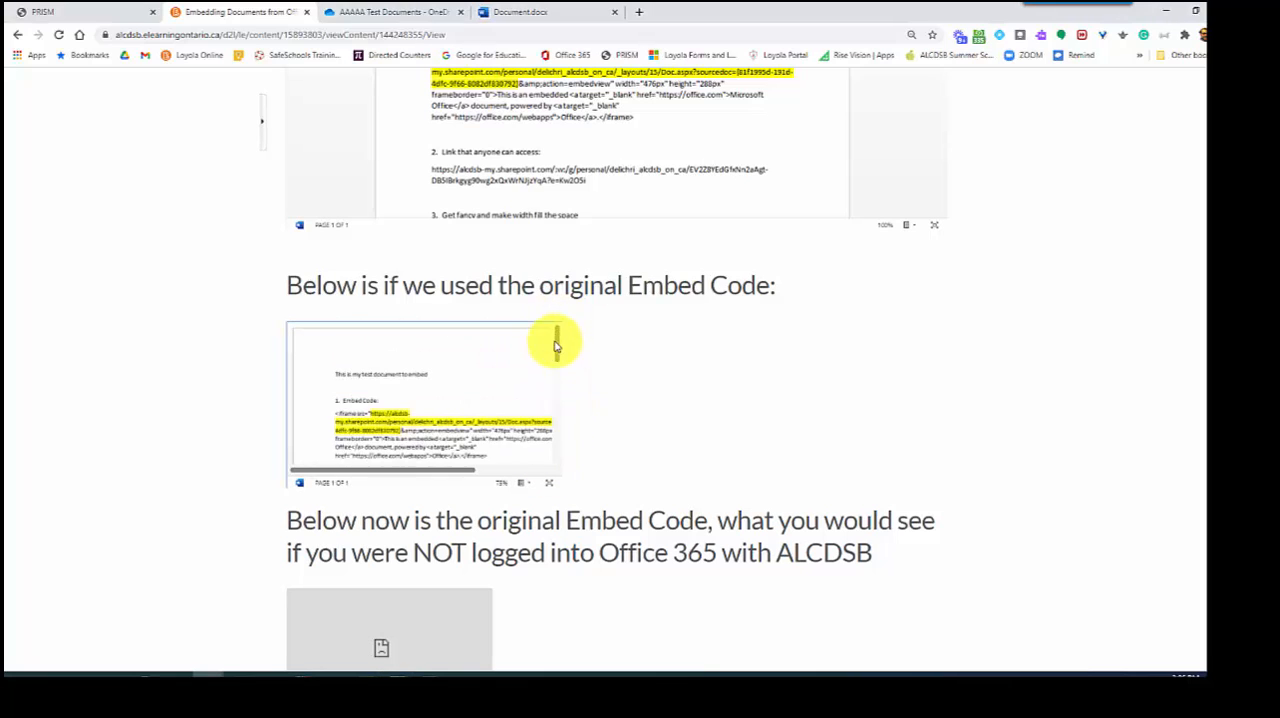
mouse_move(434, 471)
mouse_down()
mouse_move(491, 471)
mouse_move(410, 475)
mouse_move(444, 475)
mouse_up()
scroll(491, 394, down, 1)
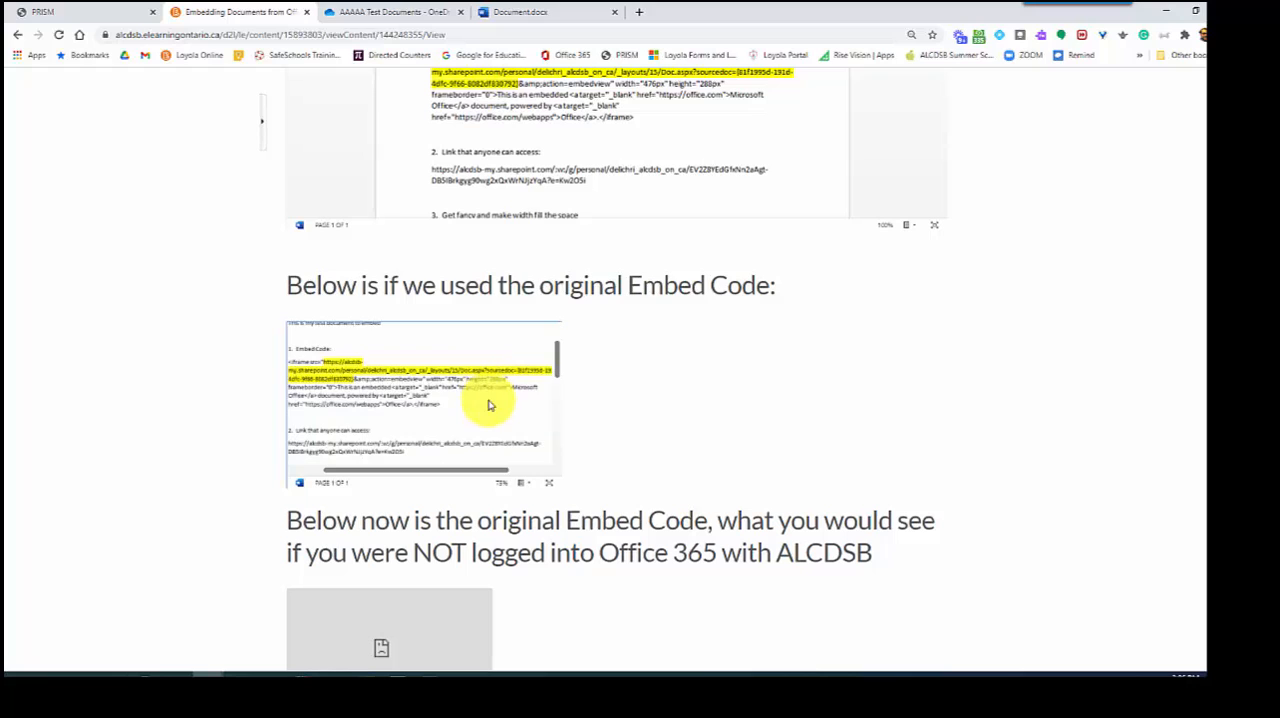
click(550, 484)
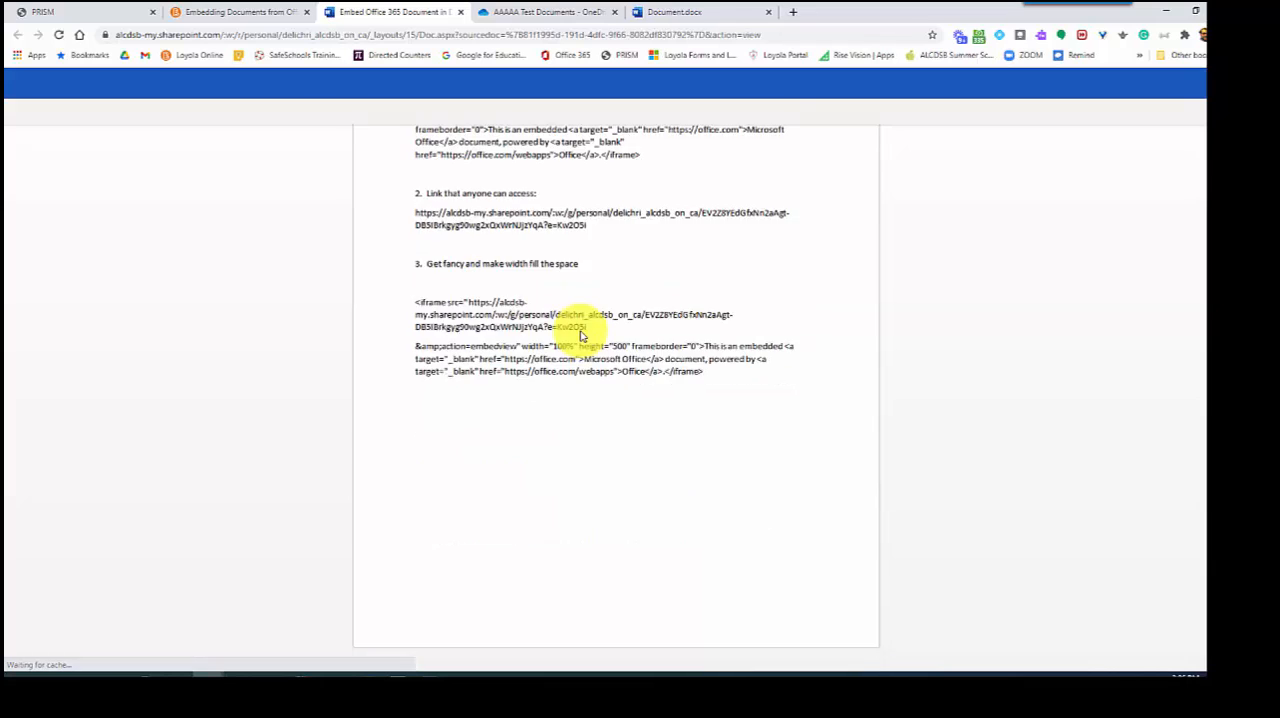
click(280, 18)
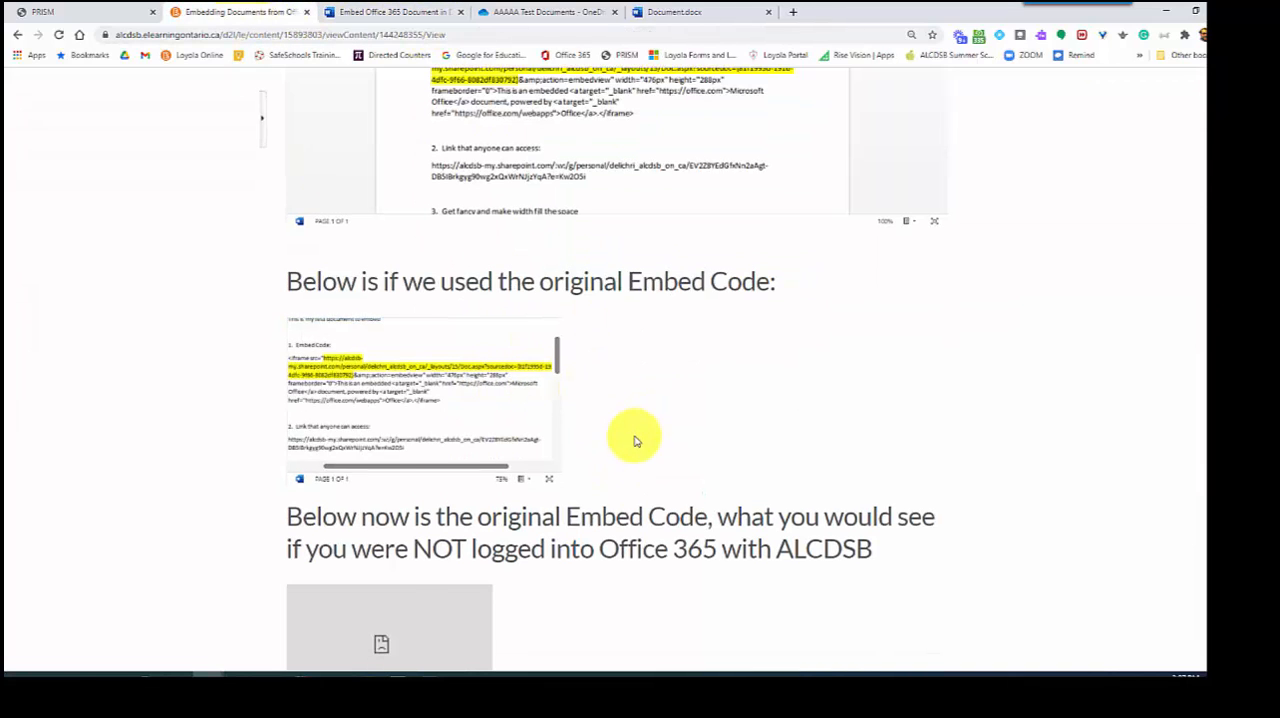
Compare the modified embed with the example of what people not logged into Office 365 would see
scroll(600, 420, down, 2)
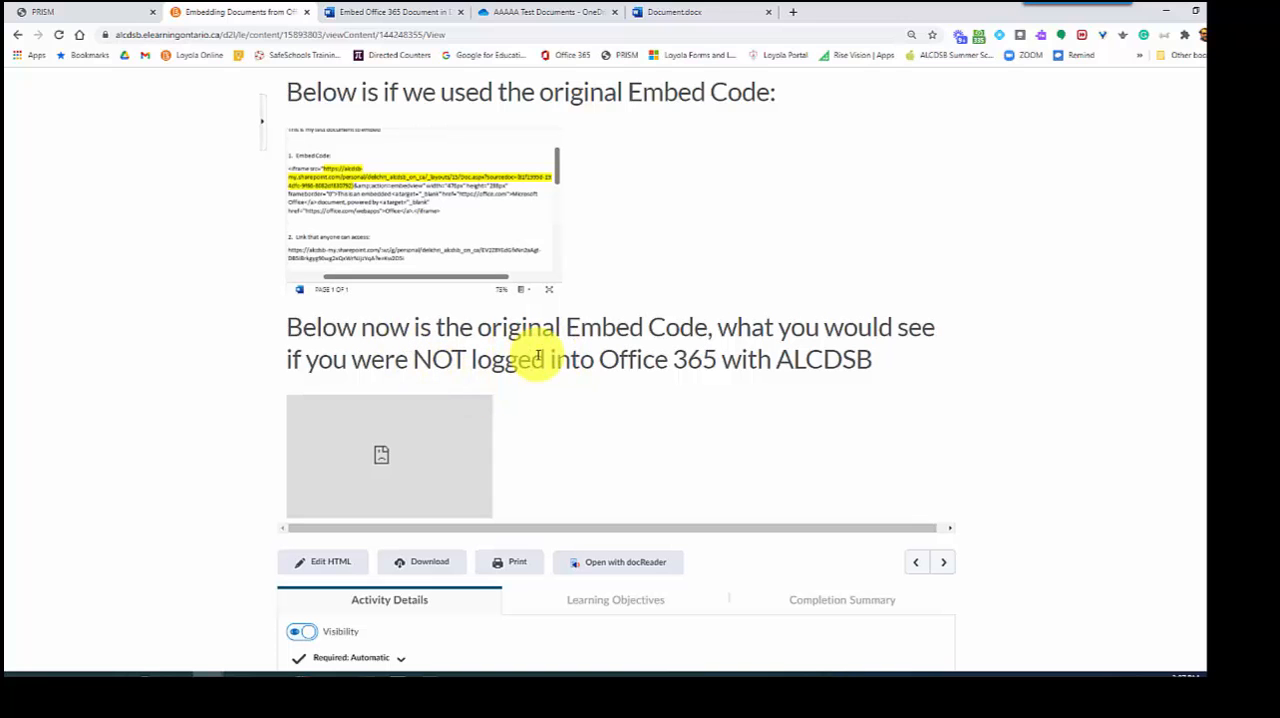
scroll(706, 375, up, 10)
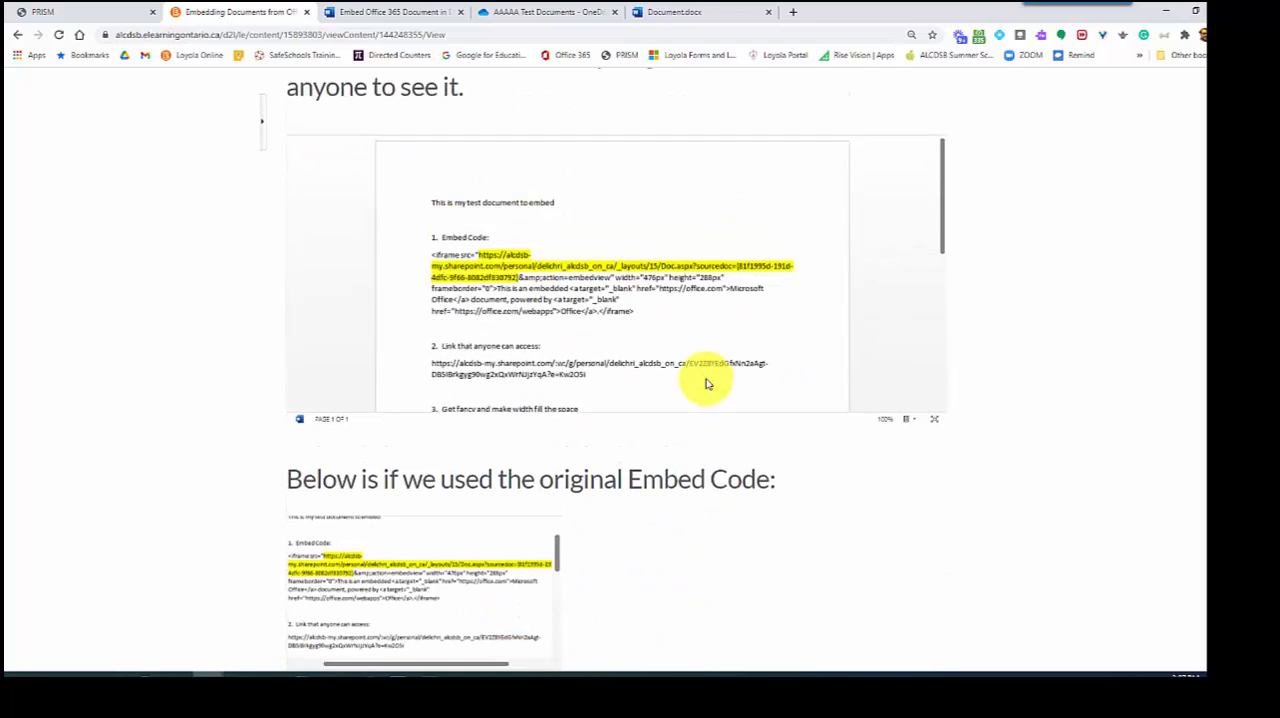
scroll(706, 383, down, 8)
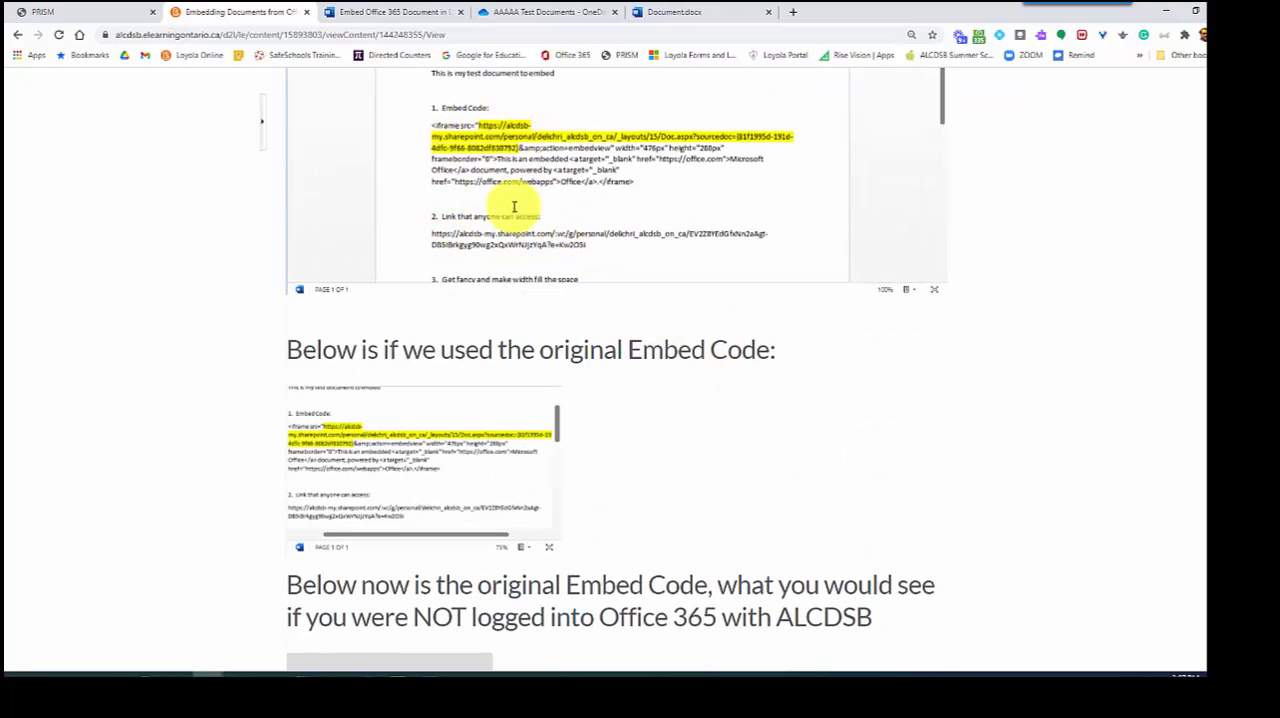
scroll(688, 486, down, 3)
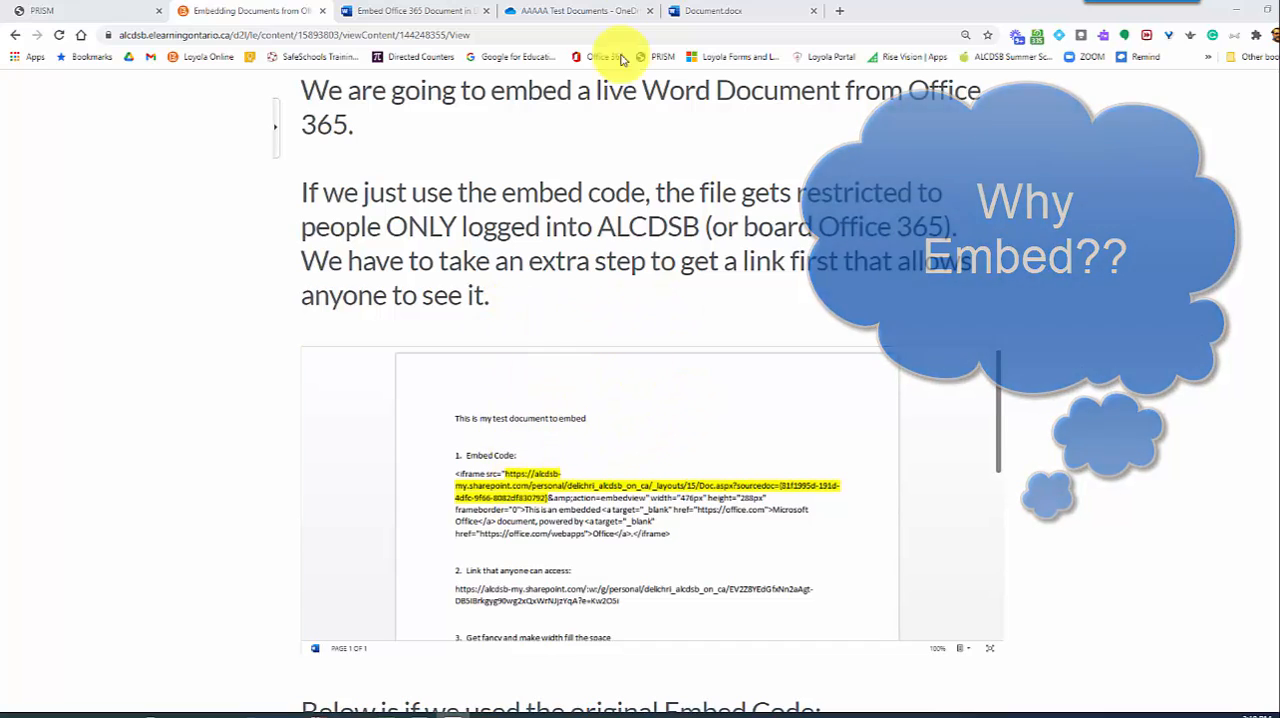
Add the line "Edit my document" below the first line of the Word document and format it in red at size 14
click(728, 14)
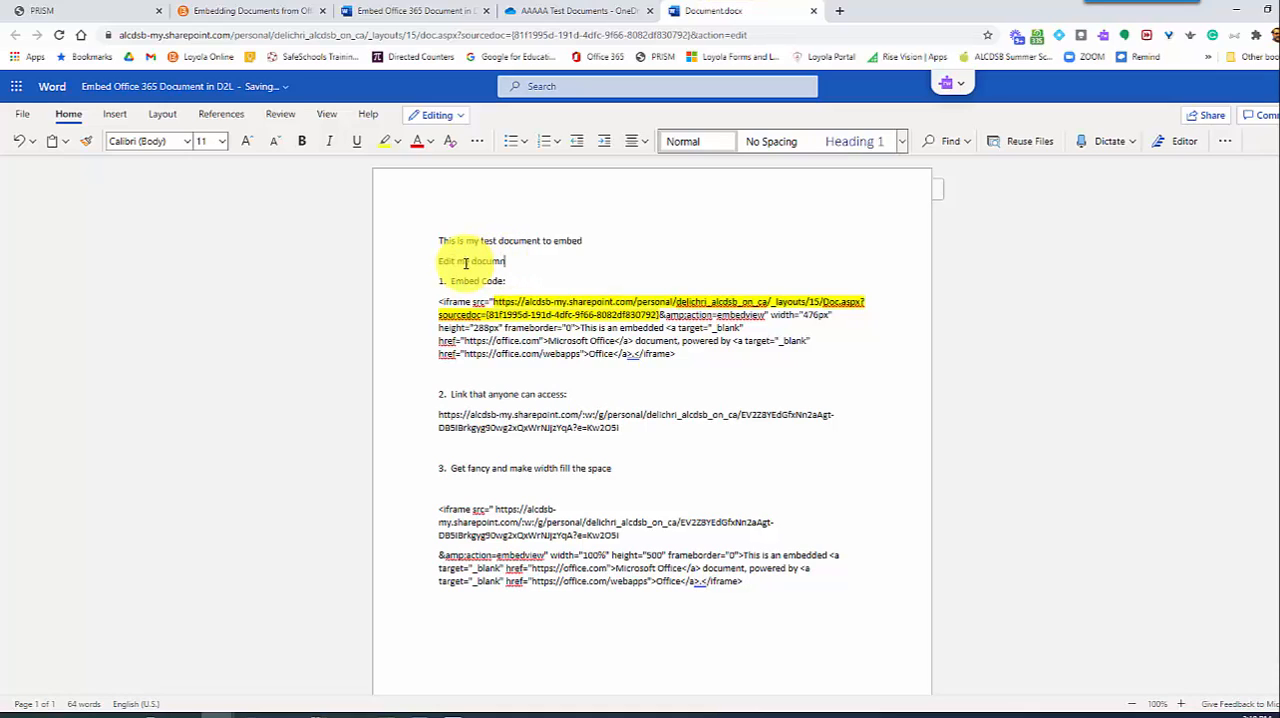
text(nt)
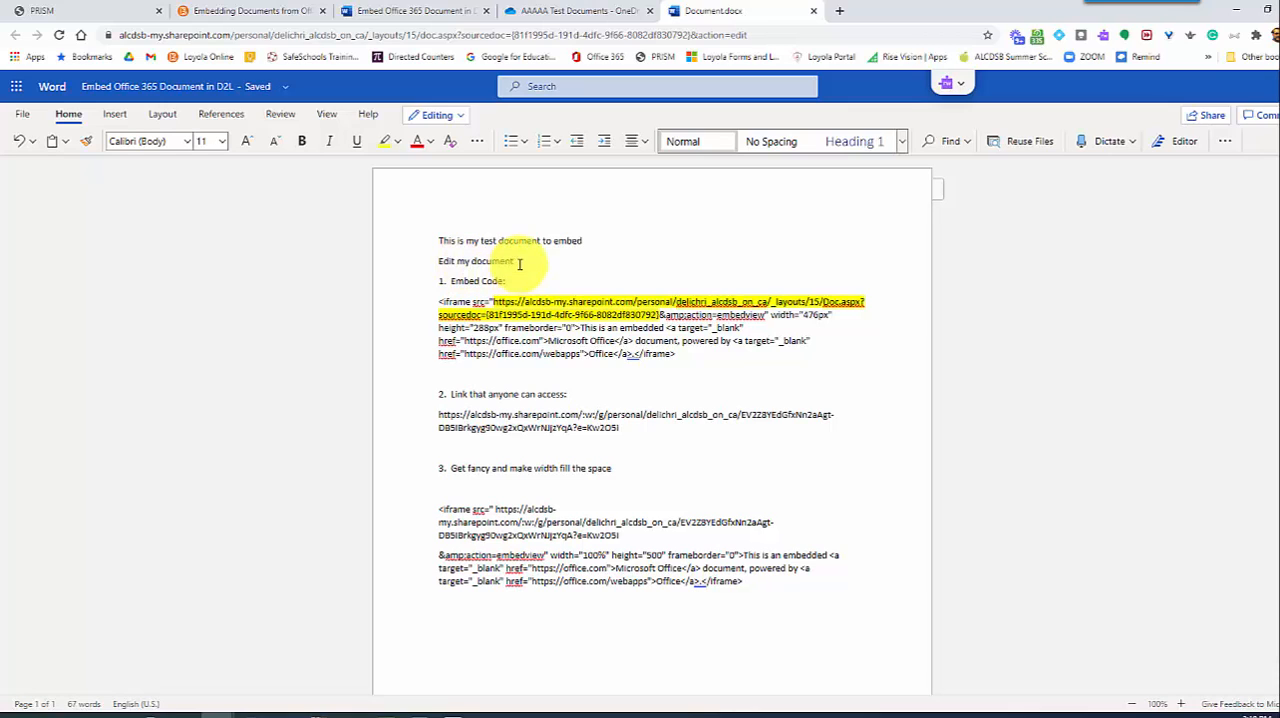
drag(523, 265, 440, 263)
click(418, 143)
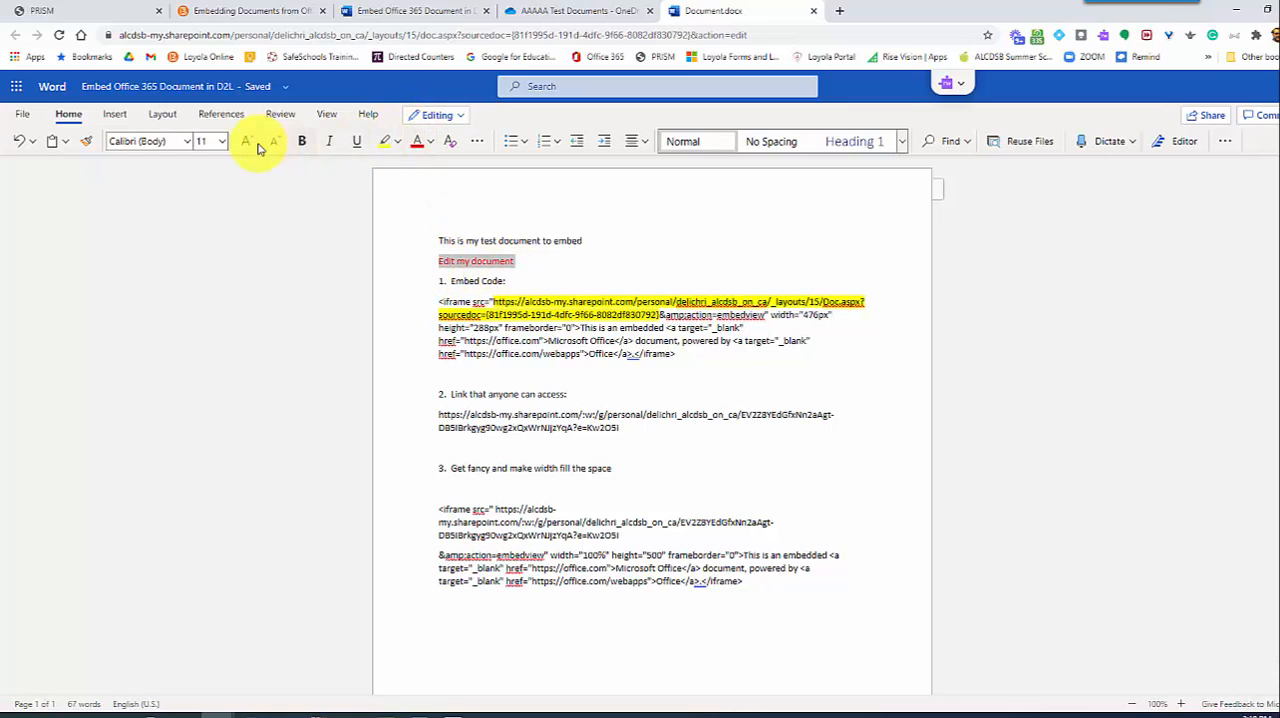
click(246, 141)
click(246, 141)
click(604, 264)
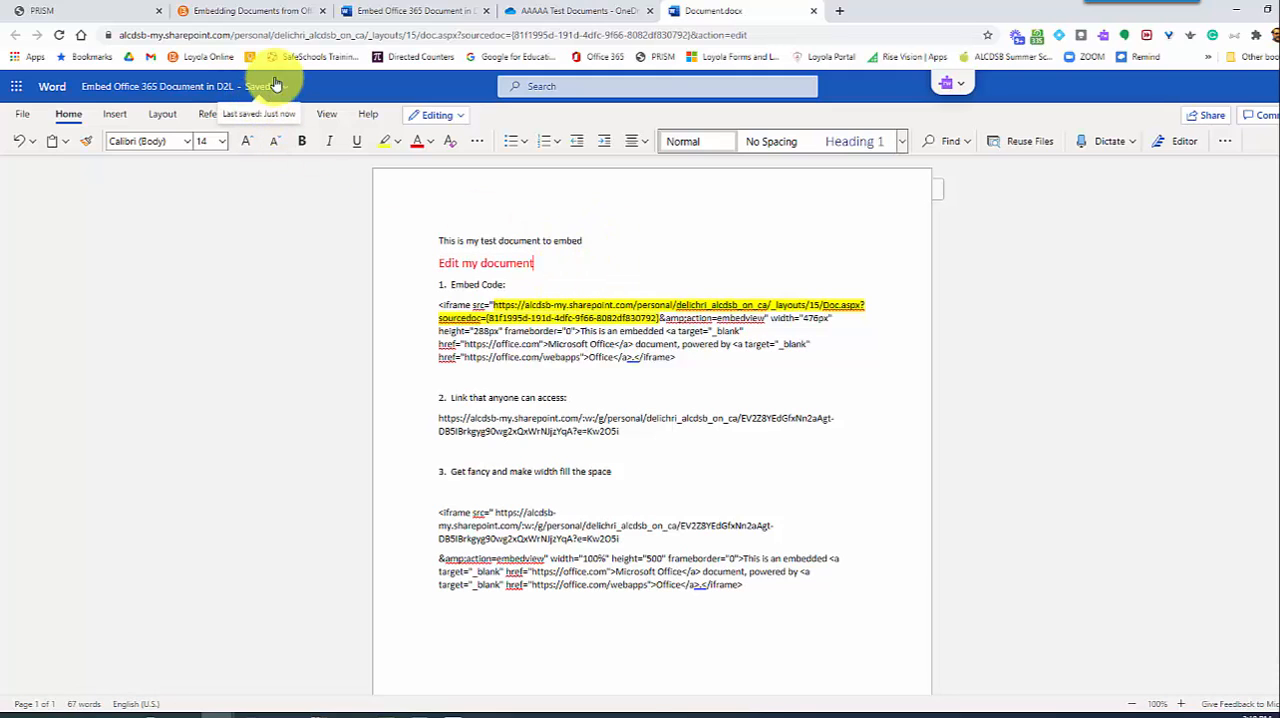
Reload the D2L "Embedding Documents from Office 365" page and check the embedded document for the new line
click(251, 12)
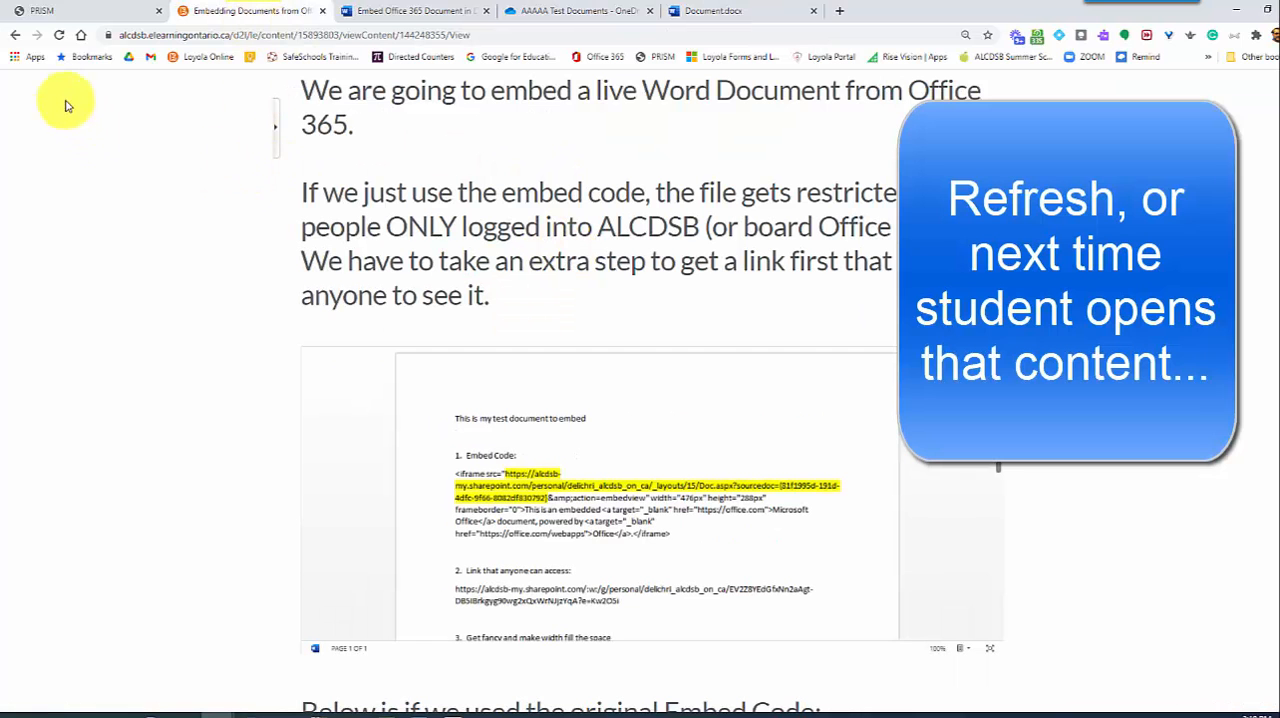
click(60, 35)
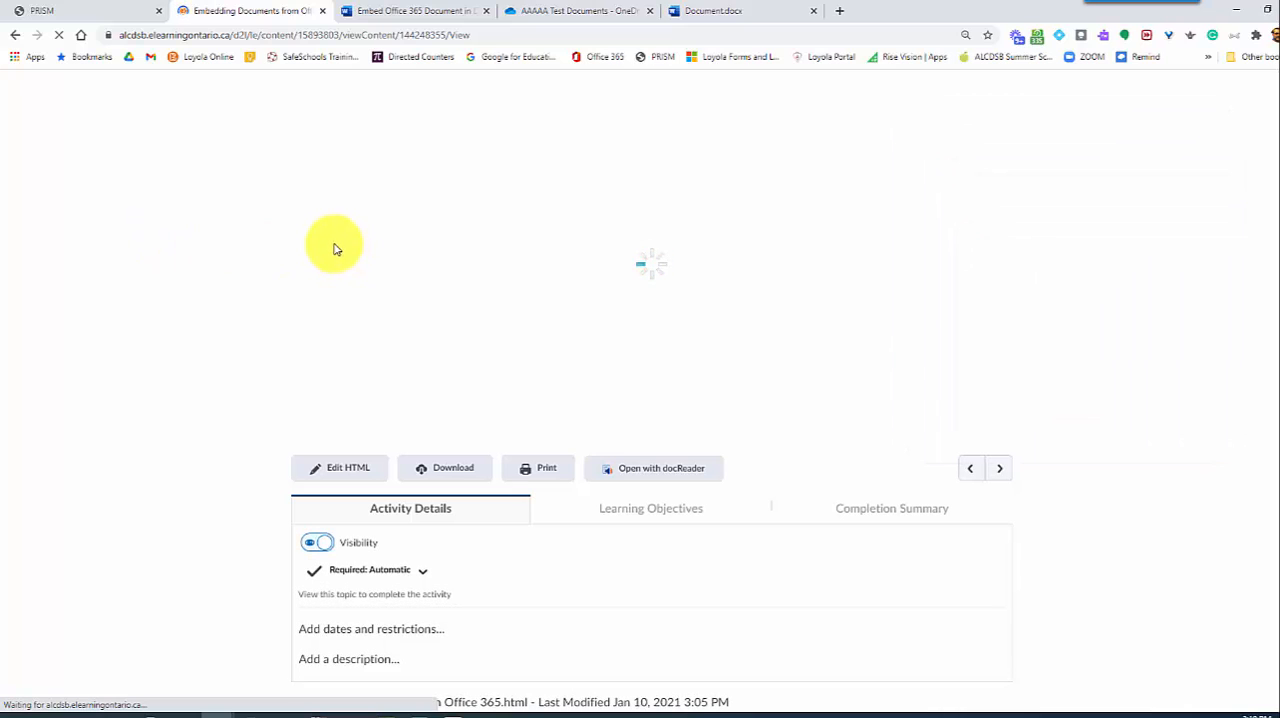
scroll(557, 386, down, 2)
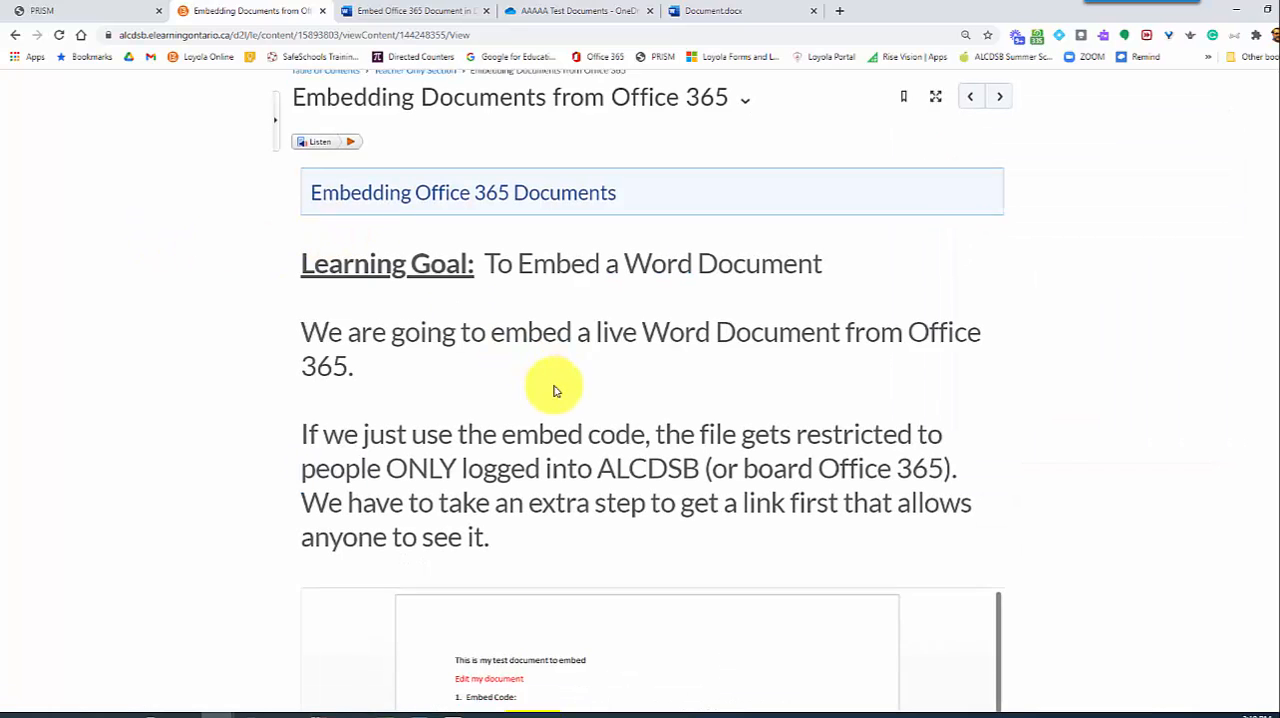